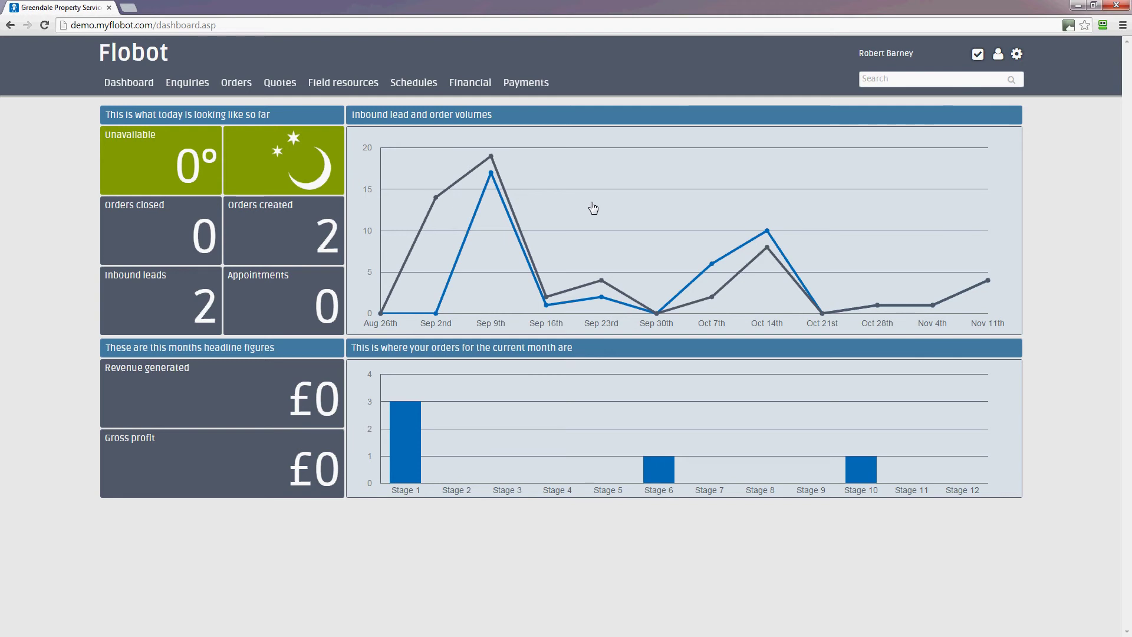
Open the order log and look through the listed orders from start to end.
left_click(238, 82)
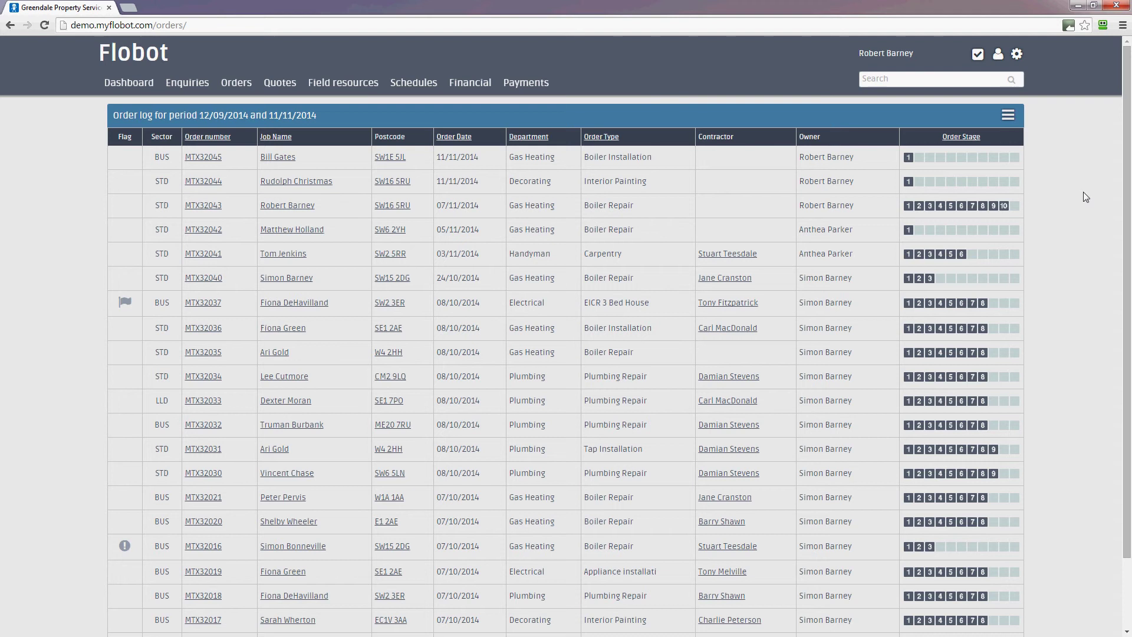
scroll(1075, 326, "down", 2)
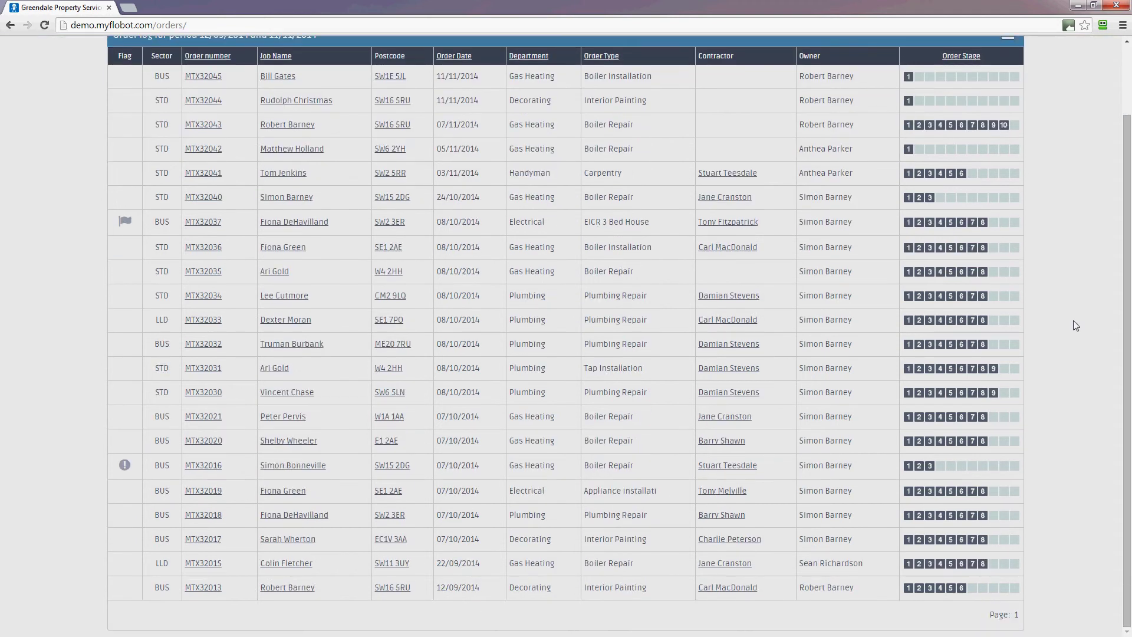
scroll(1073, 324, "up", 2)
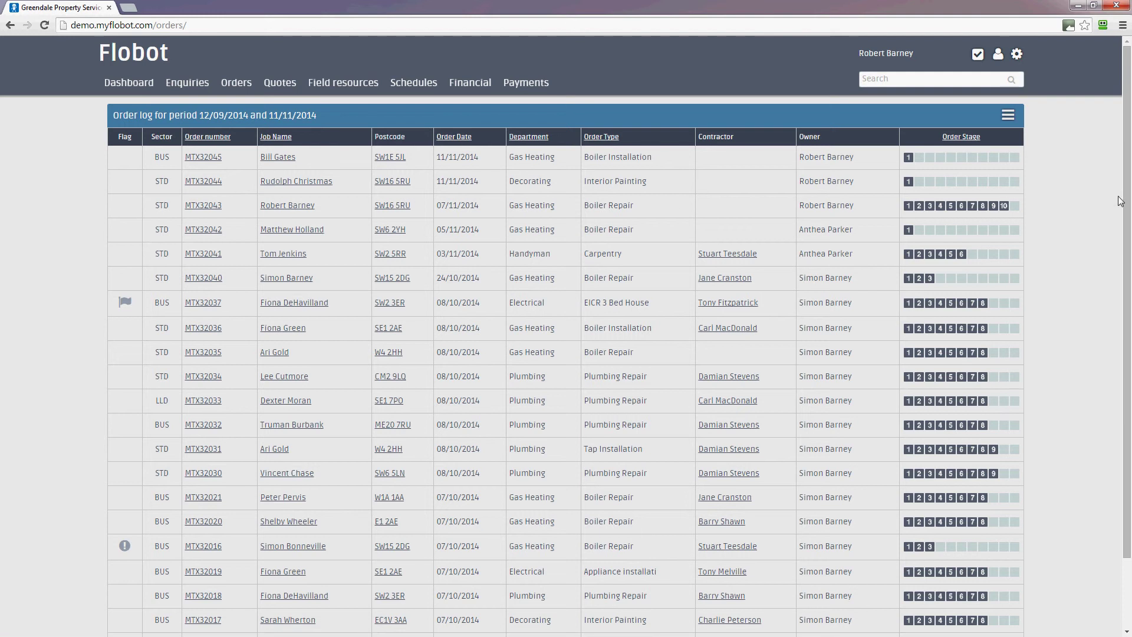
Open the newest Boiler Installation order from the log and look over its overview.
left_click(273, 158)
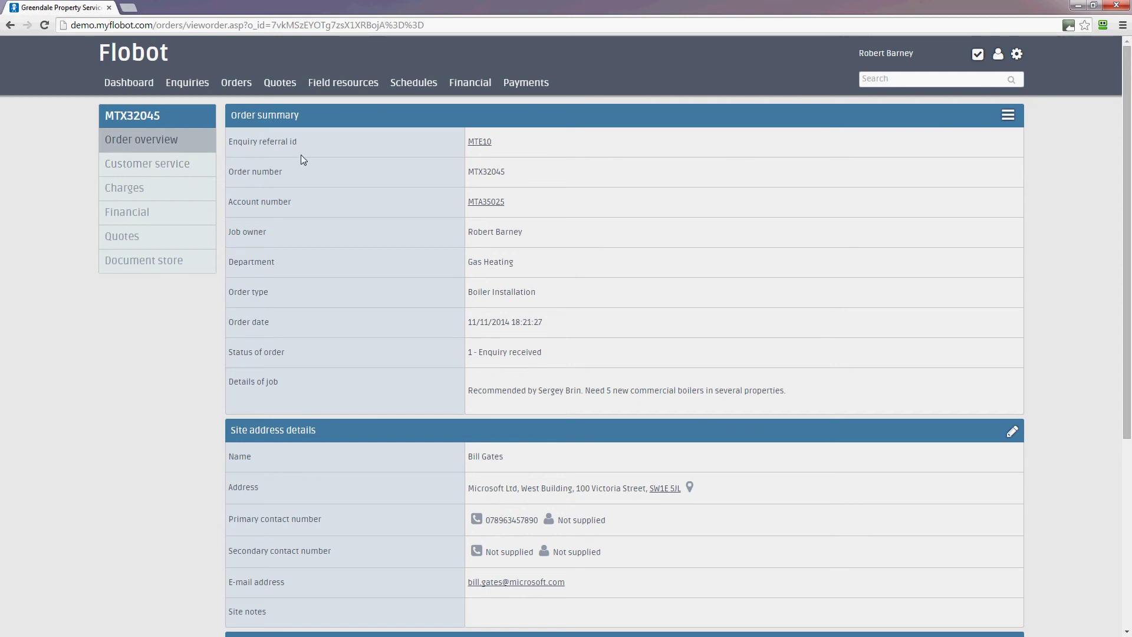
scroll(925, 371, "down", 4)
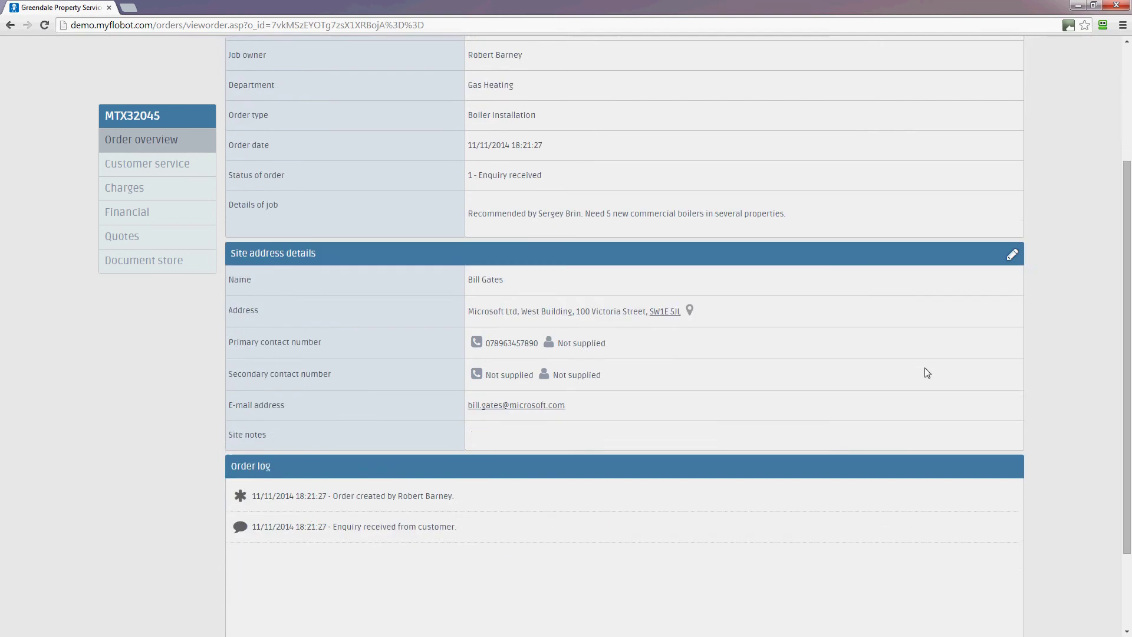
scroll(924, 372, "up", 4)
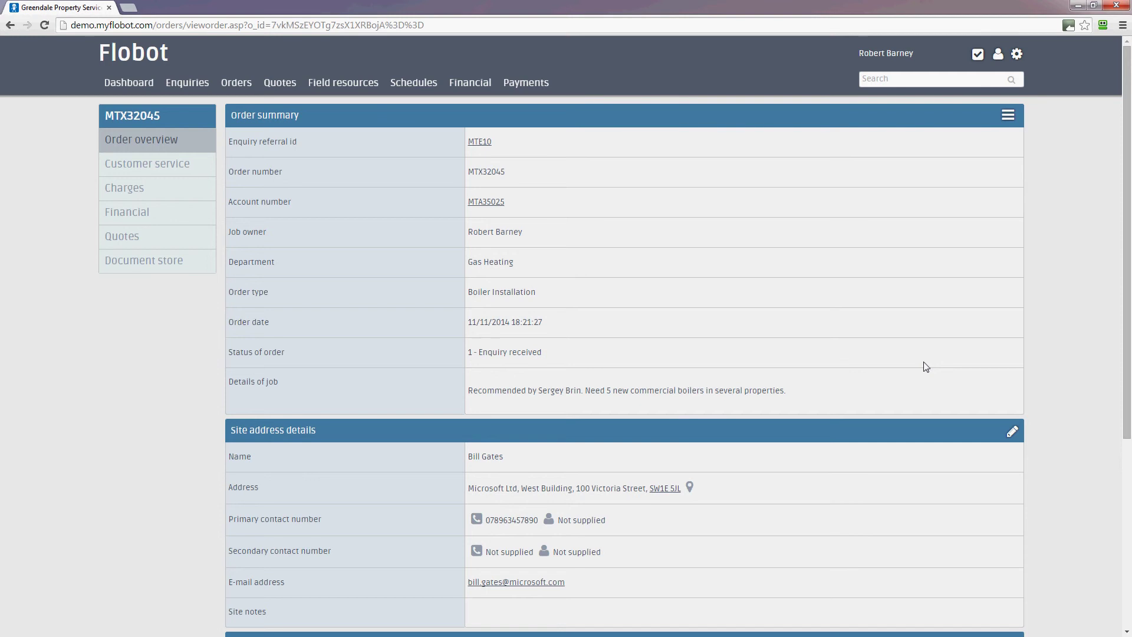
Open the enquiry linked to the order, examine its details of enquiry text, and return to the order overview.
left_click(480, 142)
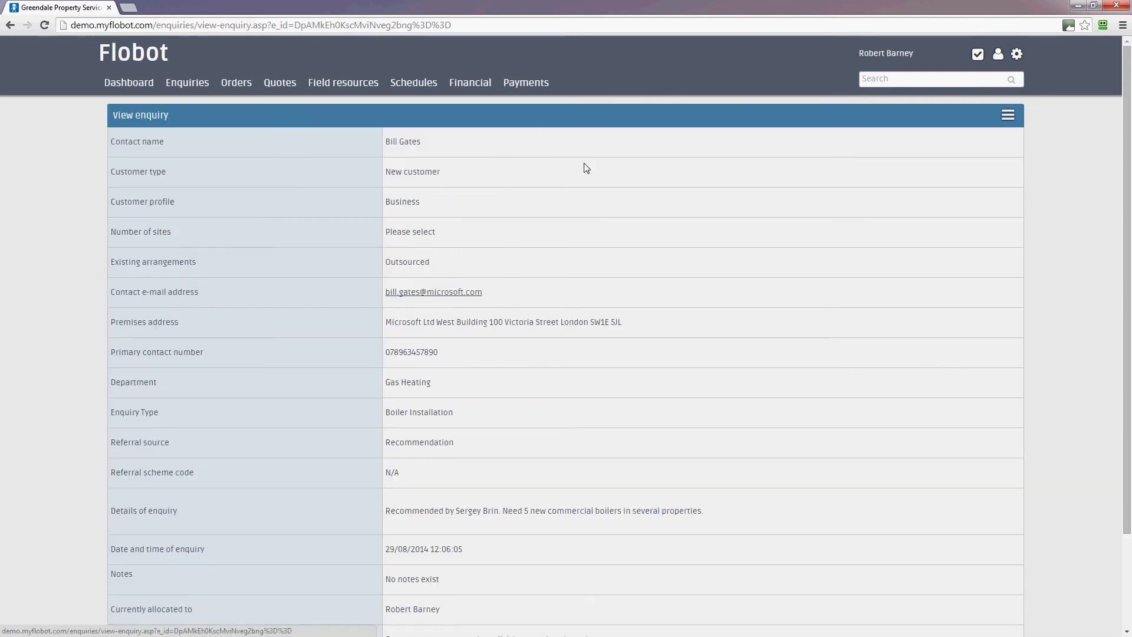
scroll(952, 374, "down", 1)
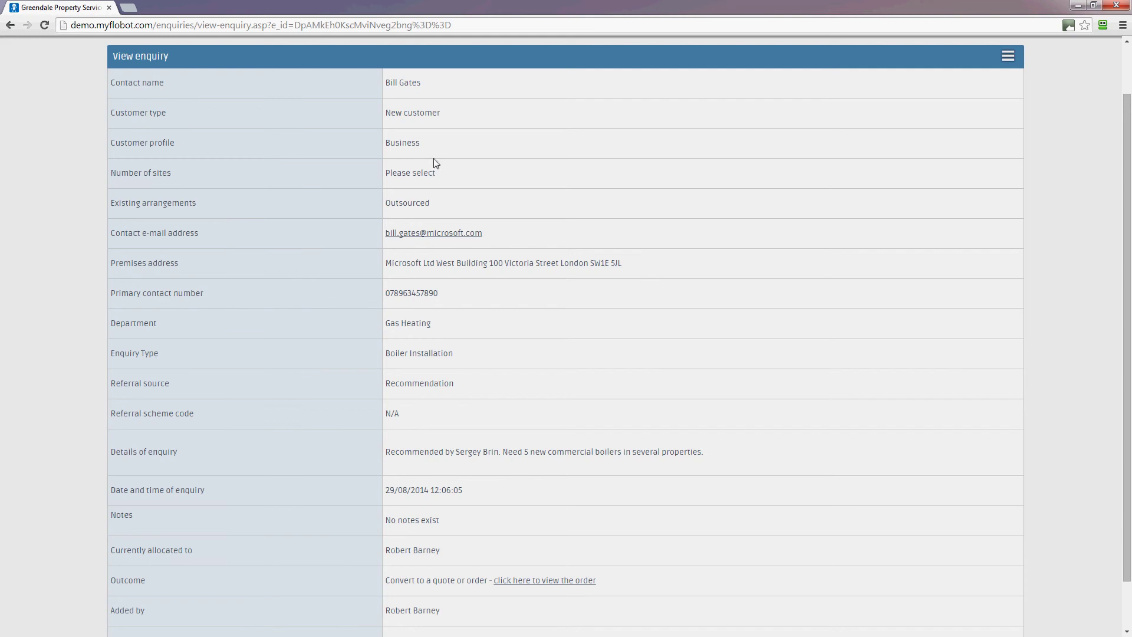
scroll(857, 432, "down", 1)
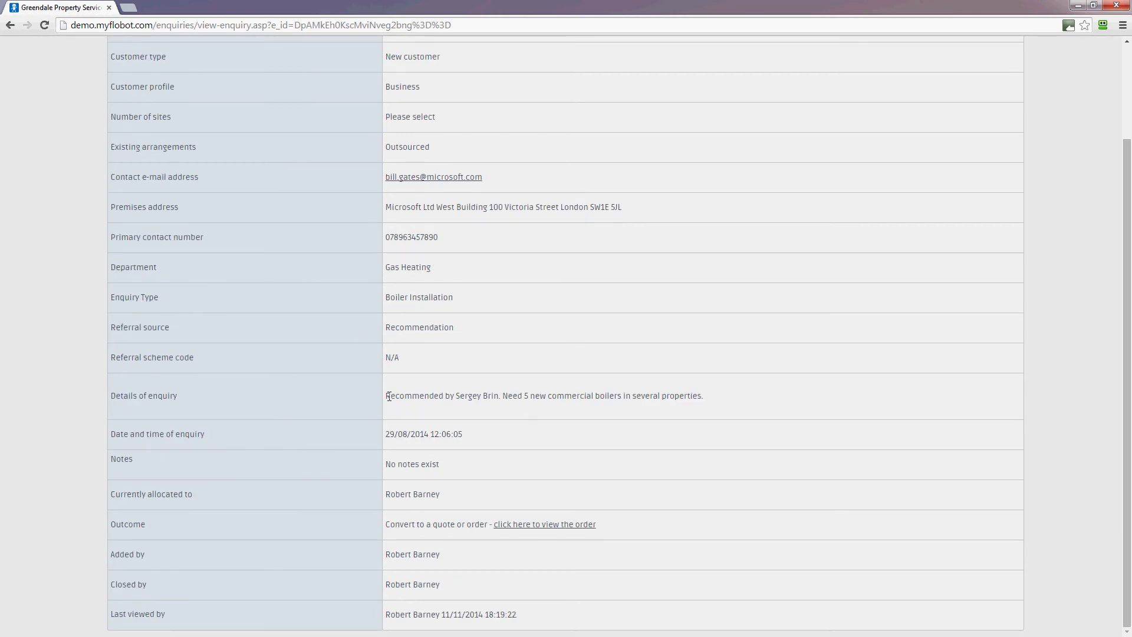
left_click_drag(390, 396, 725, 399)
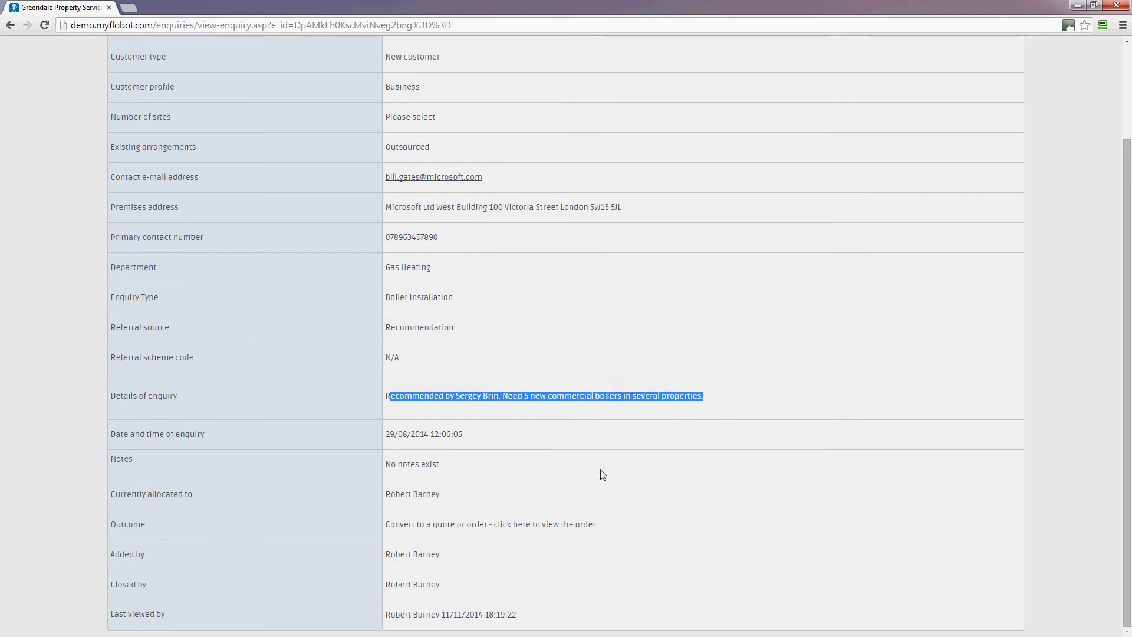
left_click(386, 396)
left_click_drag(387, 395, 720, 397)
left_click(10, 25)
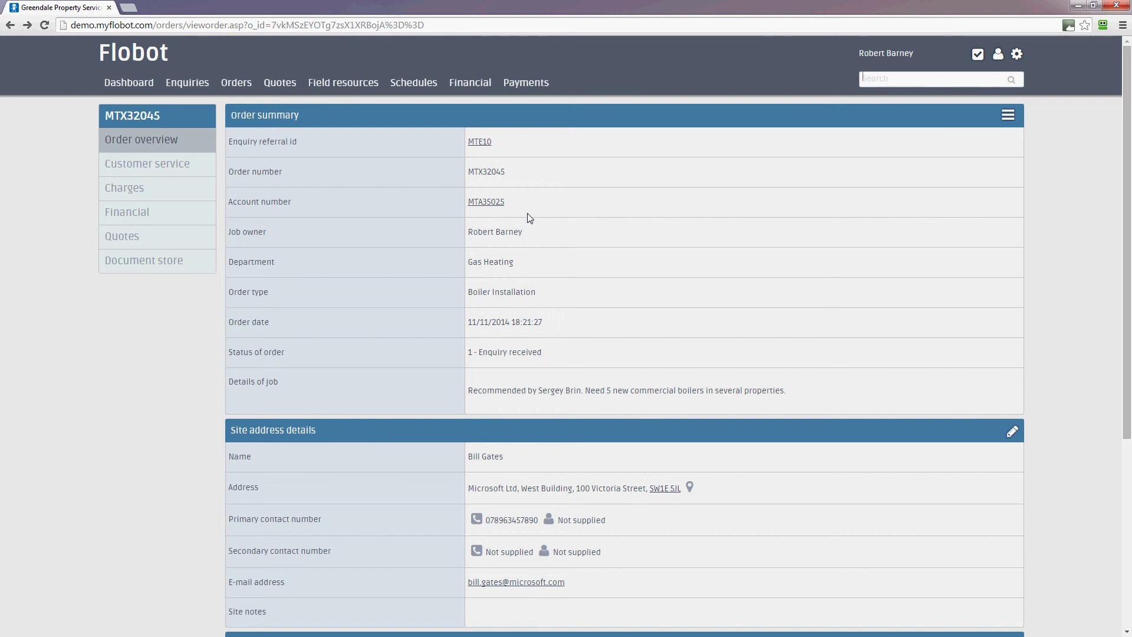
Examine the job owner and order date in the order summary.
left_click_drag(526, 232, 469, 232)
left_click(550, 249)
left_click_drag(545, 324, 466, 319)
left_click(634, 319)
Review the site address details, order log and appointments sections of the order overview.
scroll(846, 416, "down", 4)
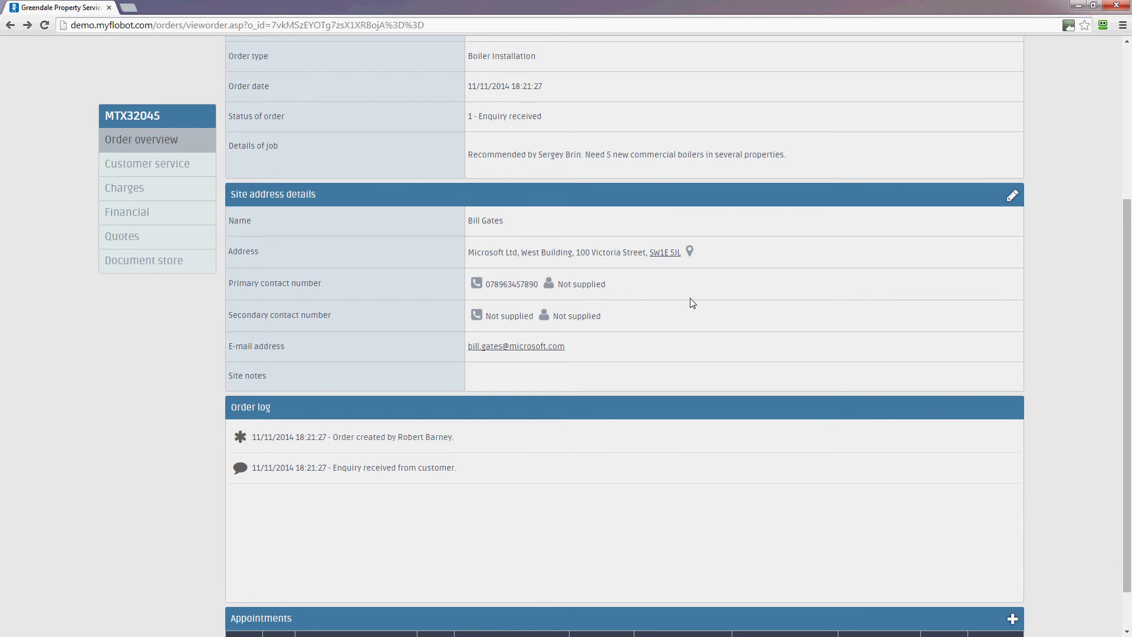
scroll(692, 303, "down", 1)
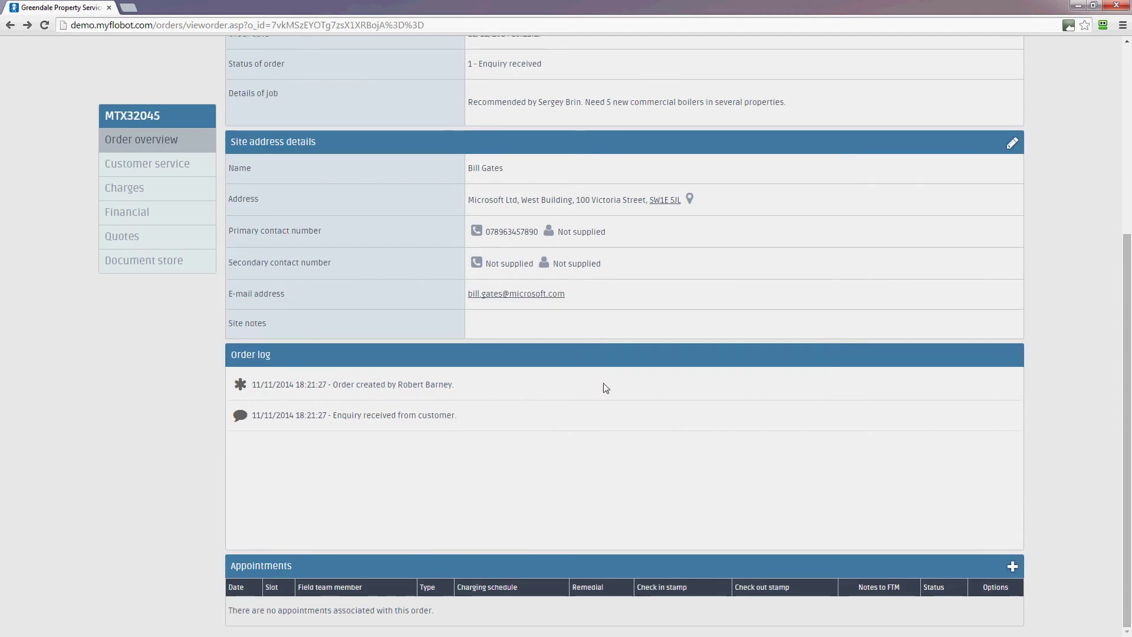
scroll(689, 379, "up", 2)
scroll(688, 379, "down", 2)
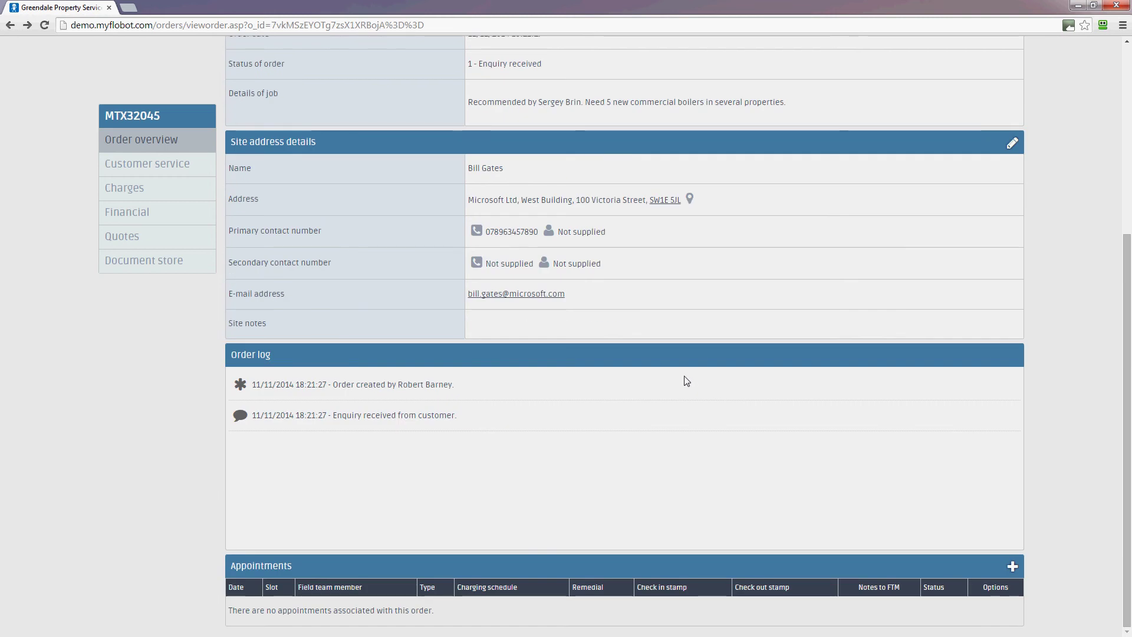
scroll(685, 380, "up", 1)
scroll(682, 379, "down", 1)
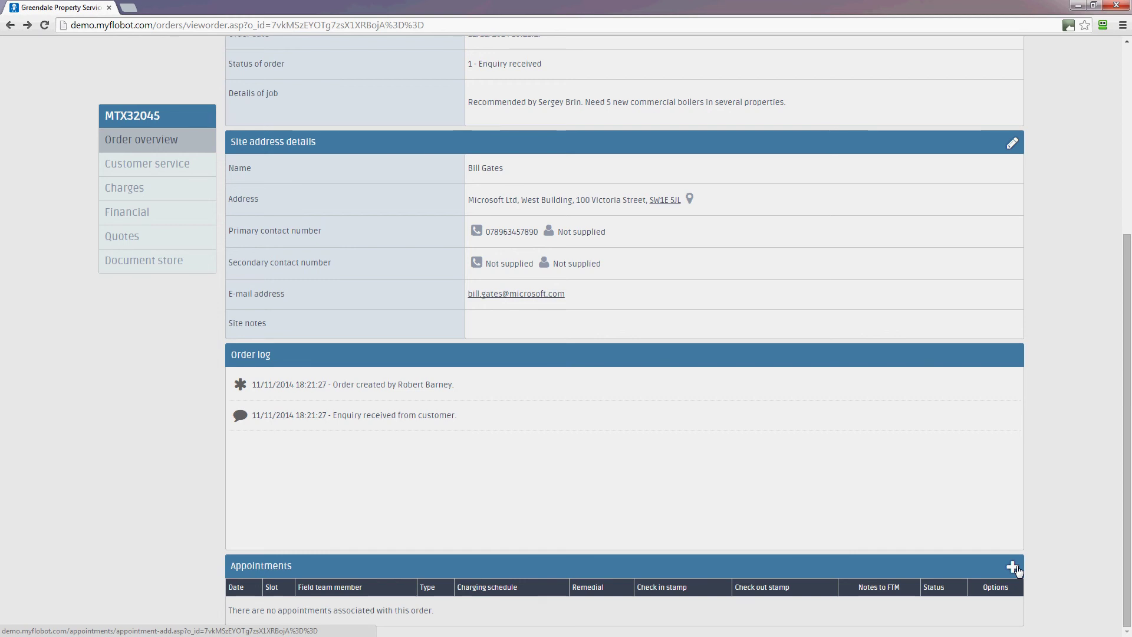
scroll(1045, 494, "up", 5)
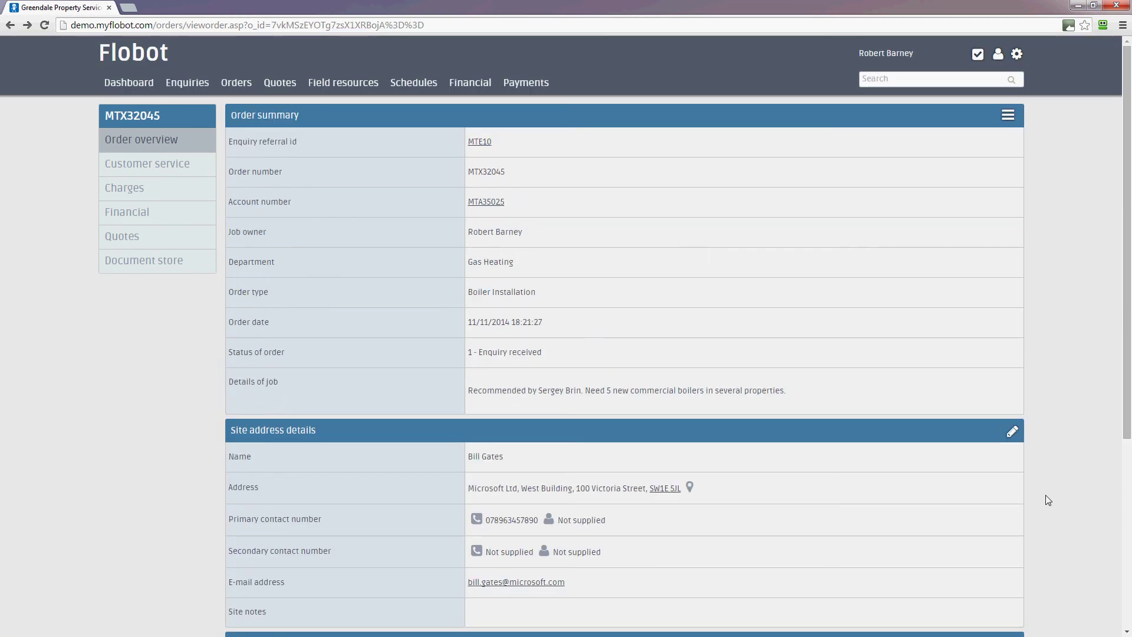
scroll(1045, 498, "down", 1)
scroll(1045, 498, "up", 1)
Start a new note in the order's customer service notes.
left_click(135, 168)
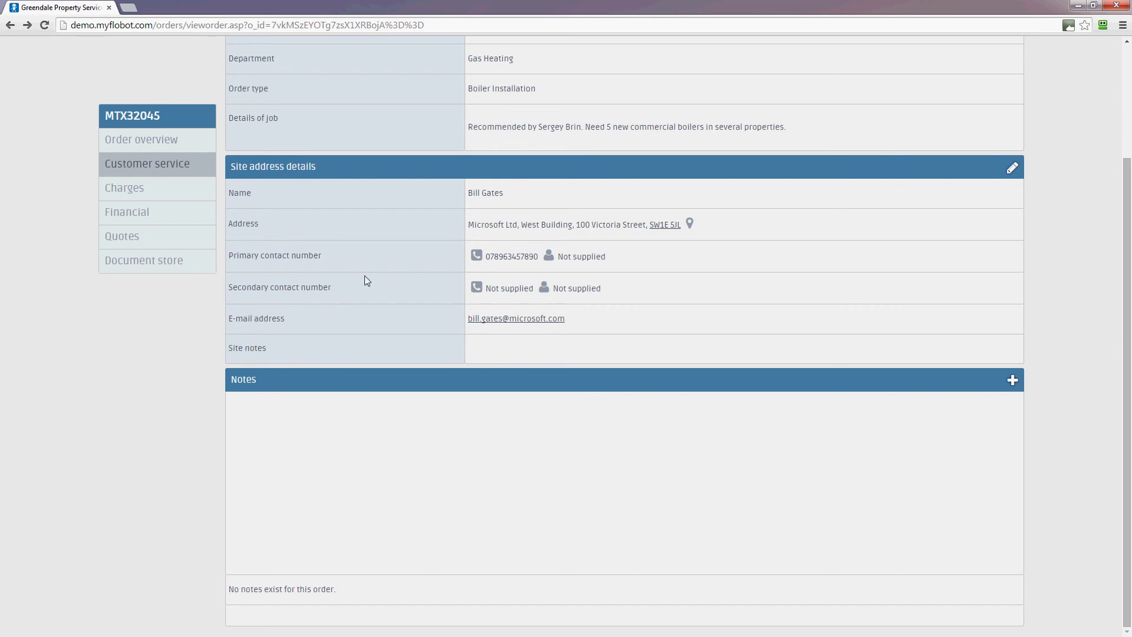
left_click(1012, 380)
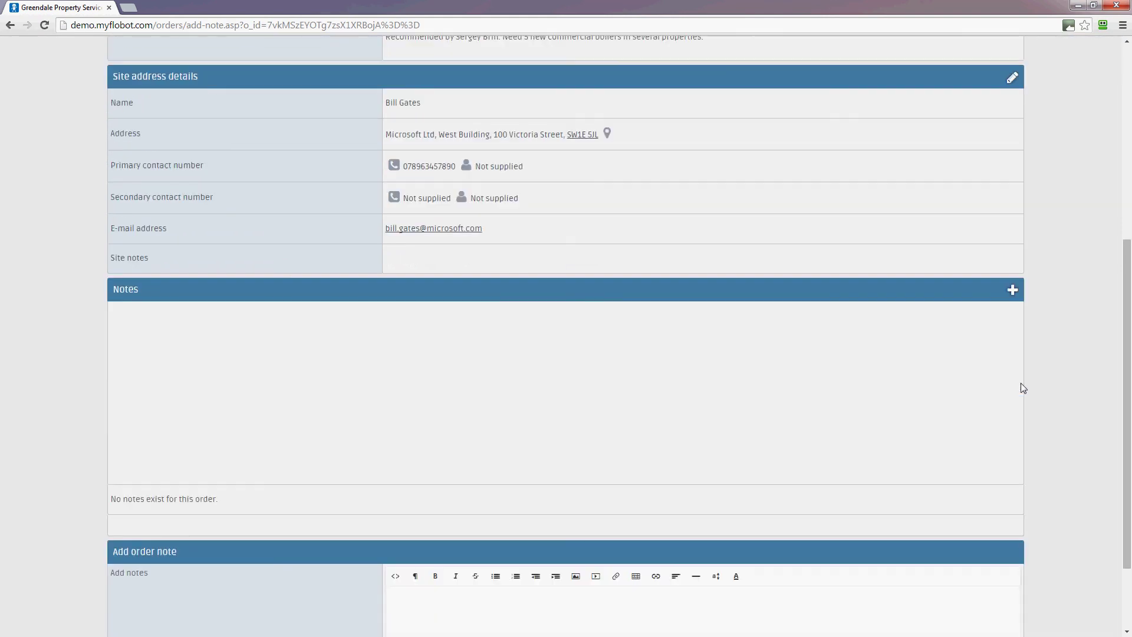
scroll(1022, 389, "down", 2)
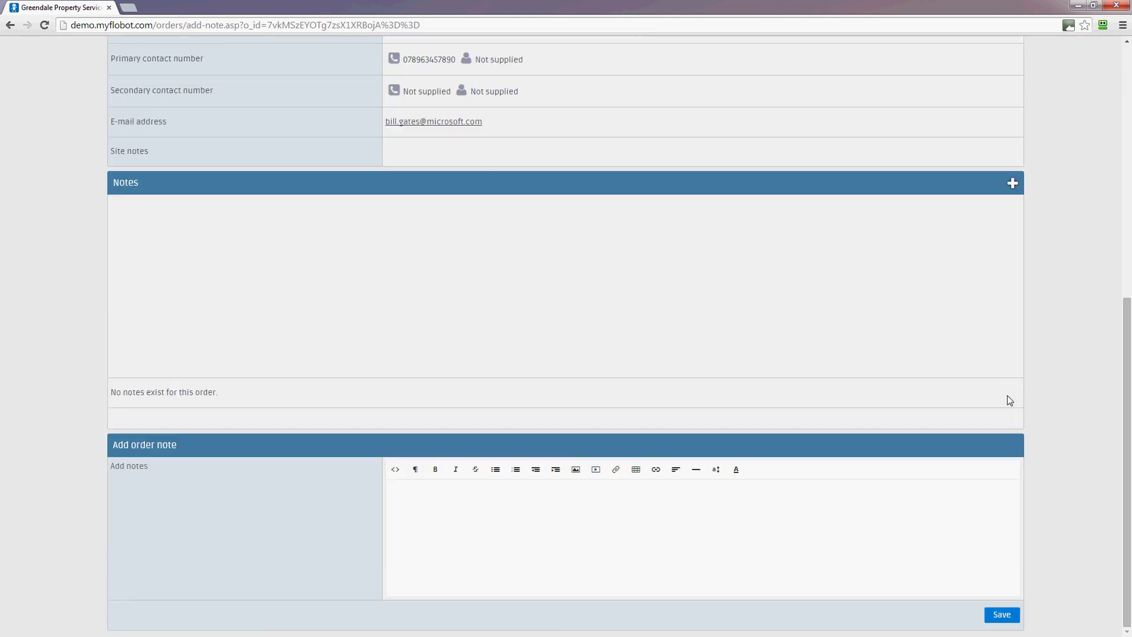
View the note editor's image and video insertion dialogs, cancelling each without inserting anything.
left_click(597, 471)
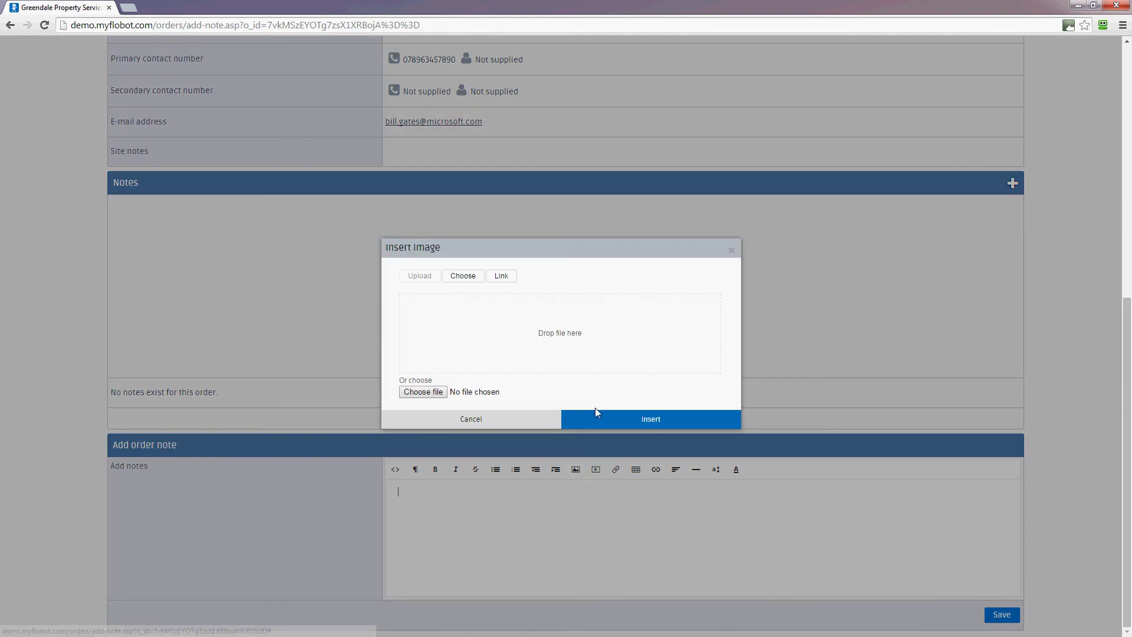
left_click(498, 422)
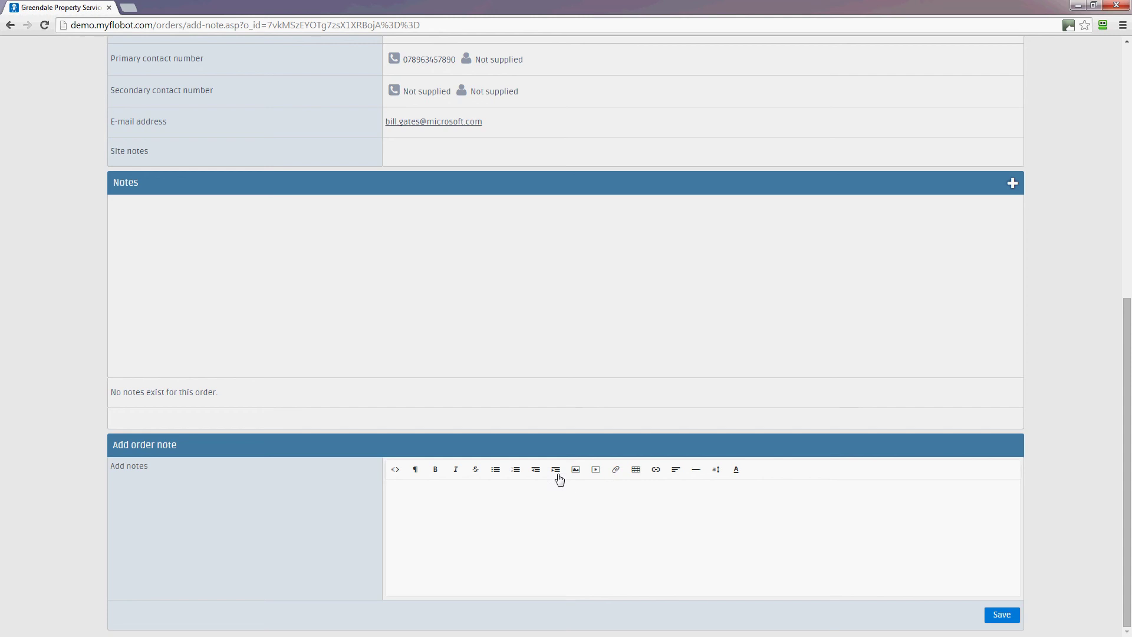
left_click(595, 470)
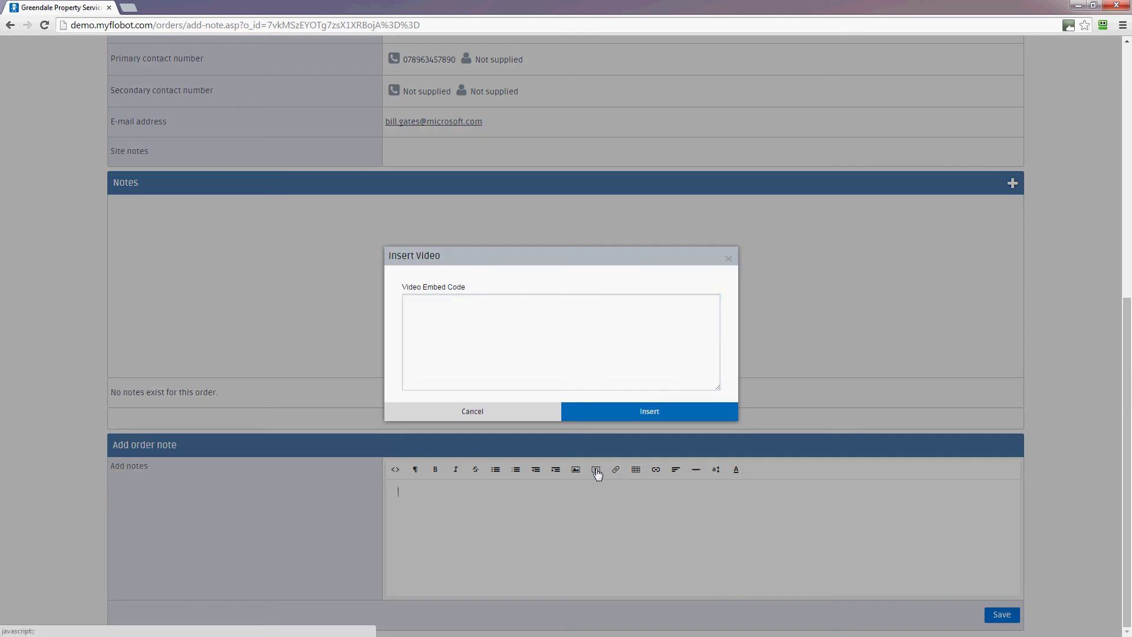
left_click(502, 411)
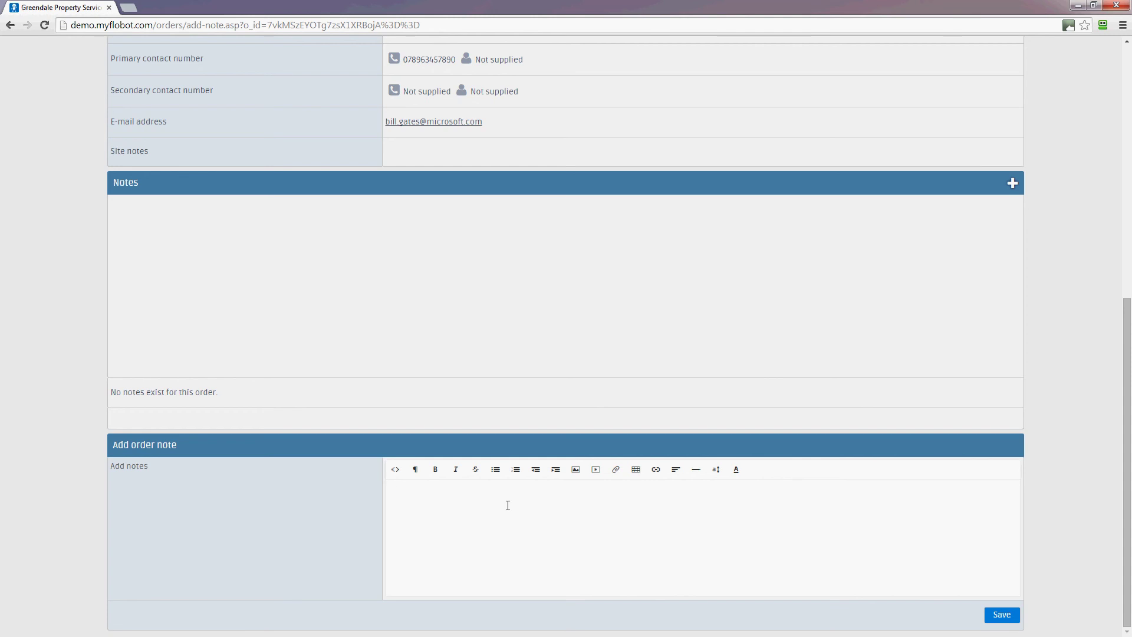
Write the order note "Bill wants to give us a tour of the house when we arrive." and save it.
type("Bill wants to give us a tour of the hoiuse whe")
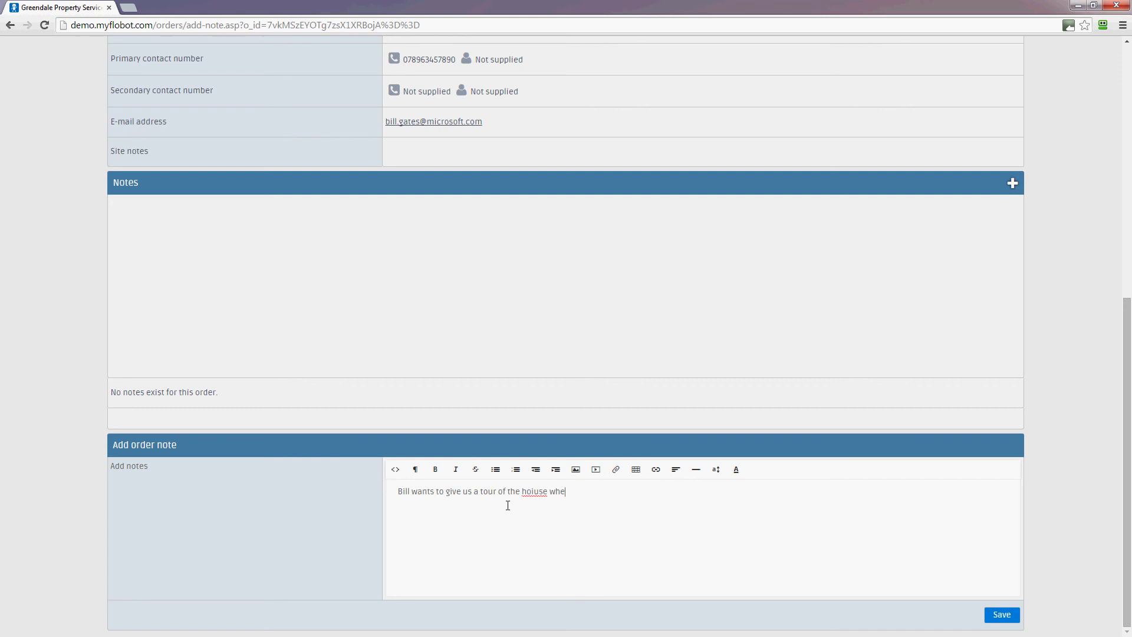
type("n we arrive")
left_click(537, 494)
key("BackSpace")
left_click(1002, 614)
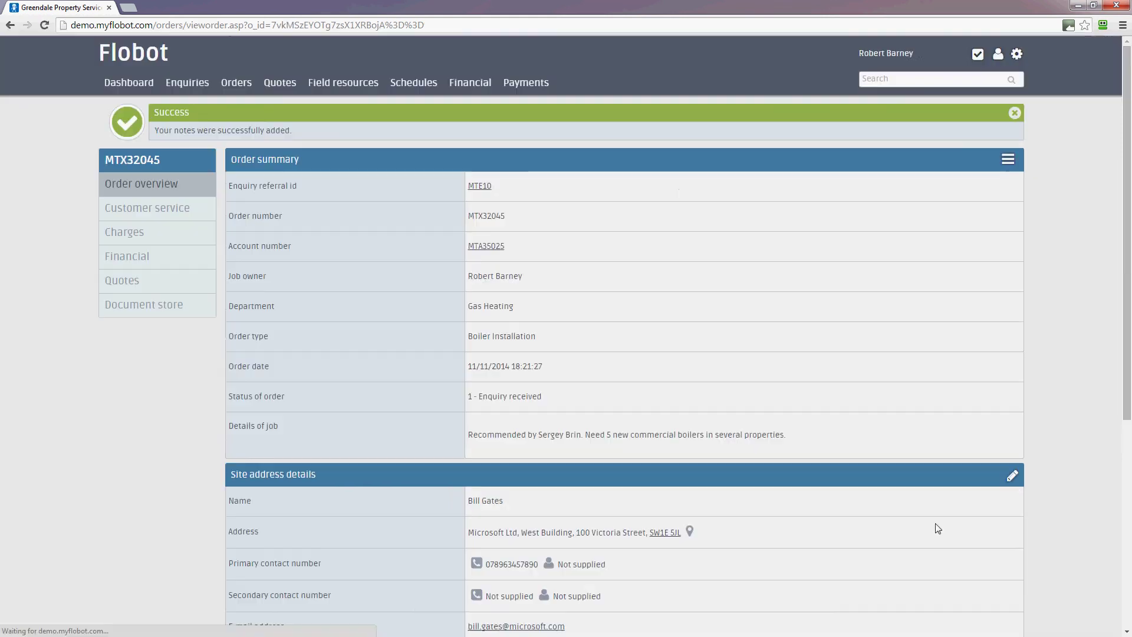
Check the saved note's text, timestamp and author in the order's customer service section.
scroll(1065, 555, "down", 7)
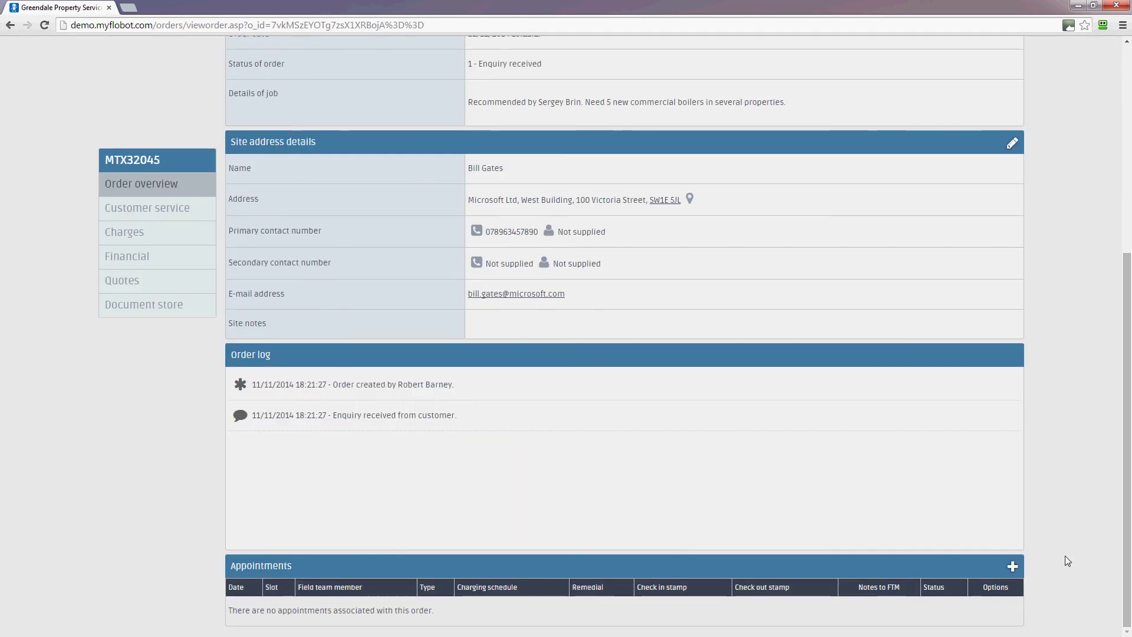
scroll(1065, 556, "up", 2)
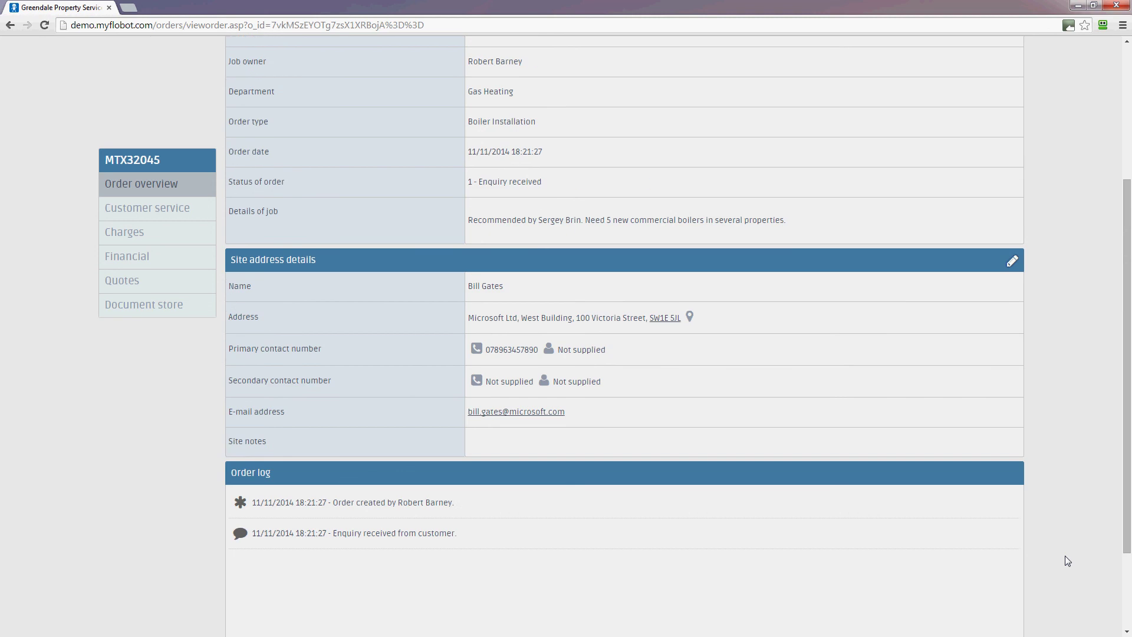
left_click(121, 214)
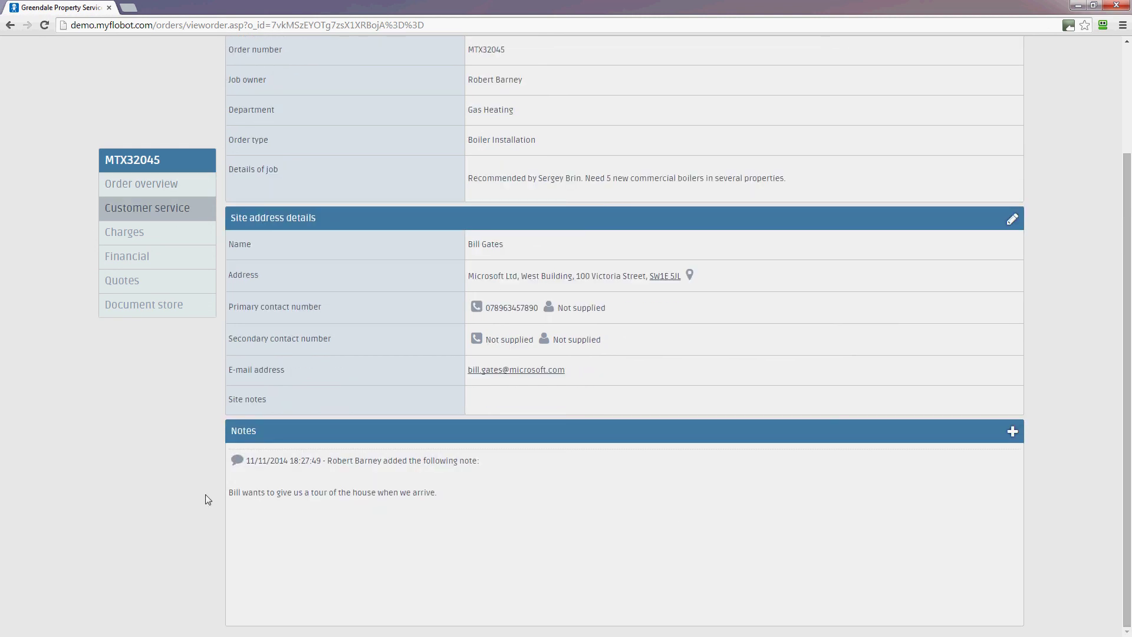
left_click_drag(362, 494, 544, 521)
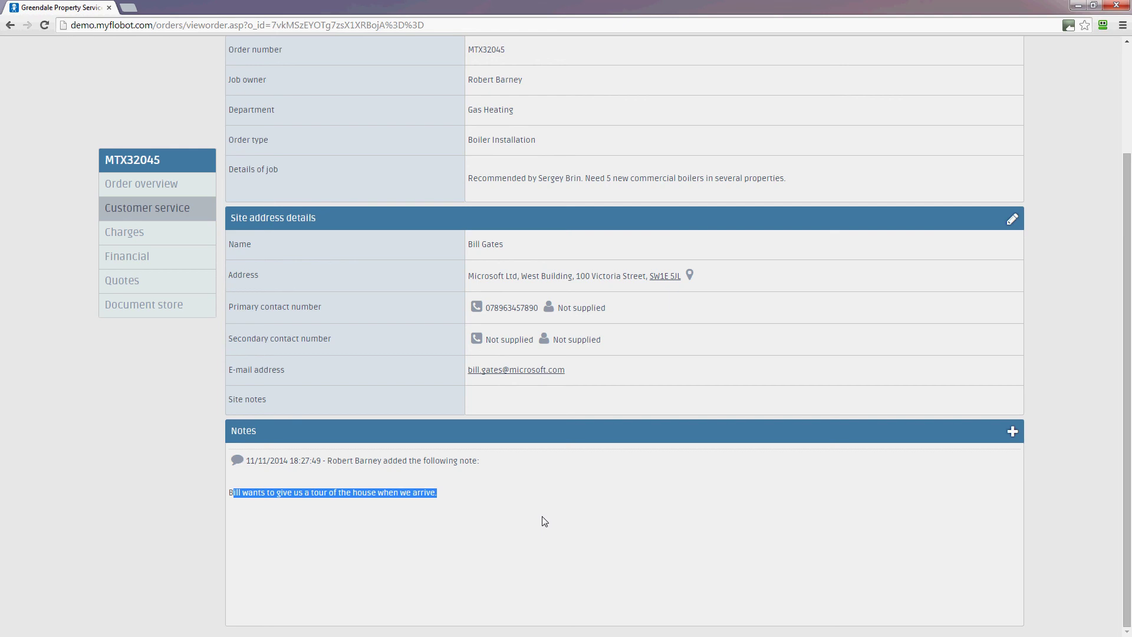
left_click(544, 521)
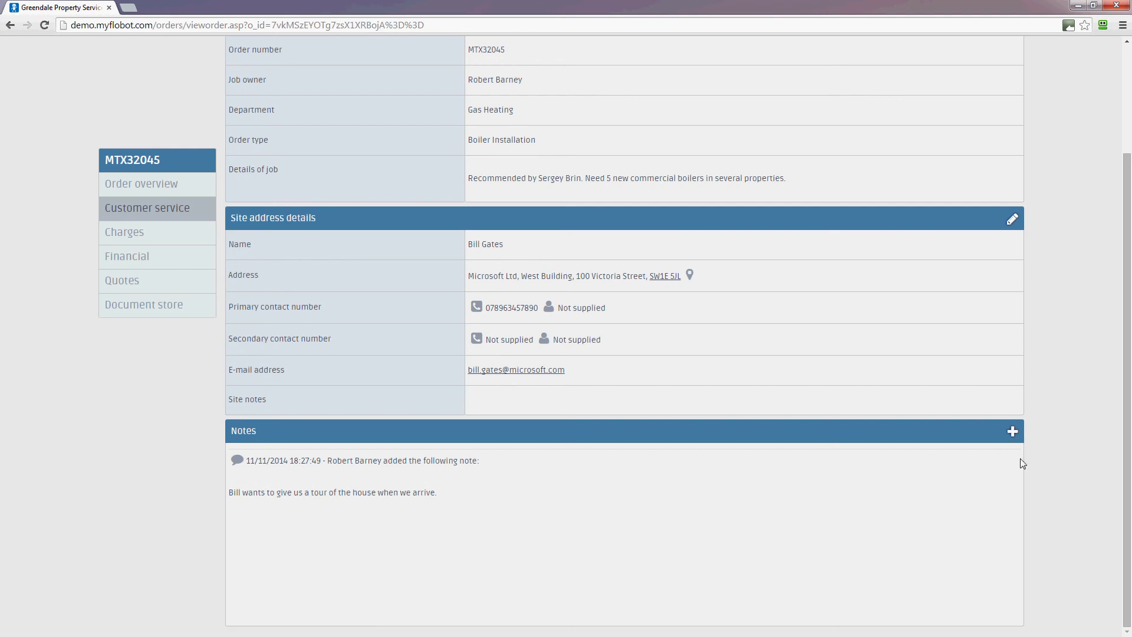
double_click(250, 460)
triple_click(412, 466)
left_click(499, 476)
scroll(1027, 313, "up", 3)
scroll(1027, 313, "down", 3)
Open the order's charges section and start a new customer charge.
left_click(120, 233)
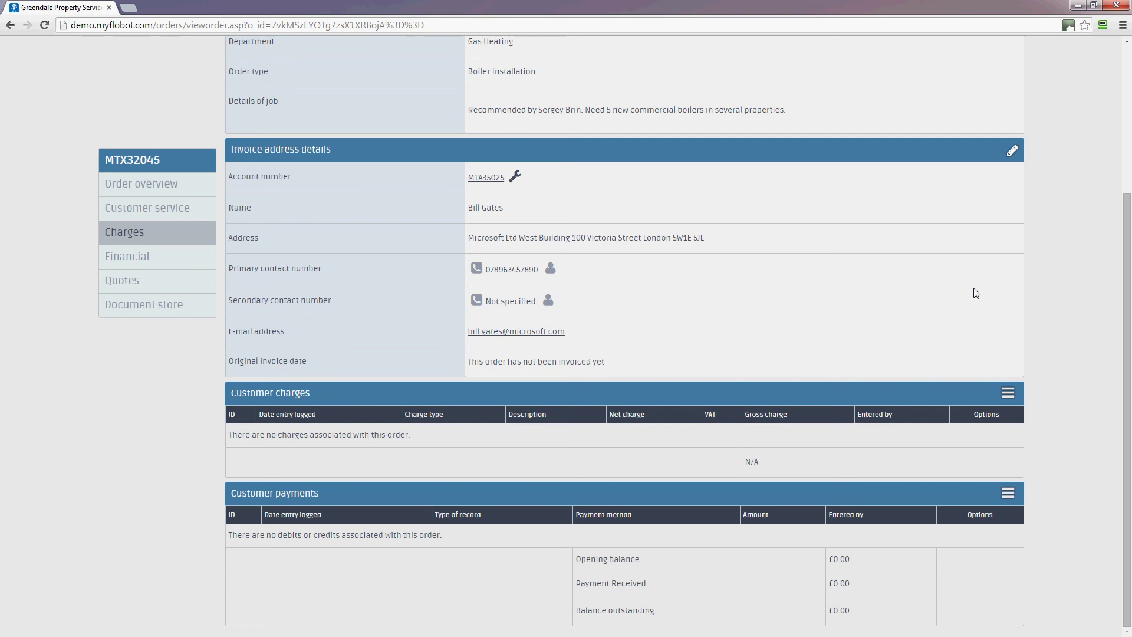
left_click(1011, 392)
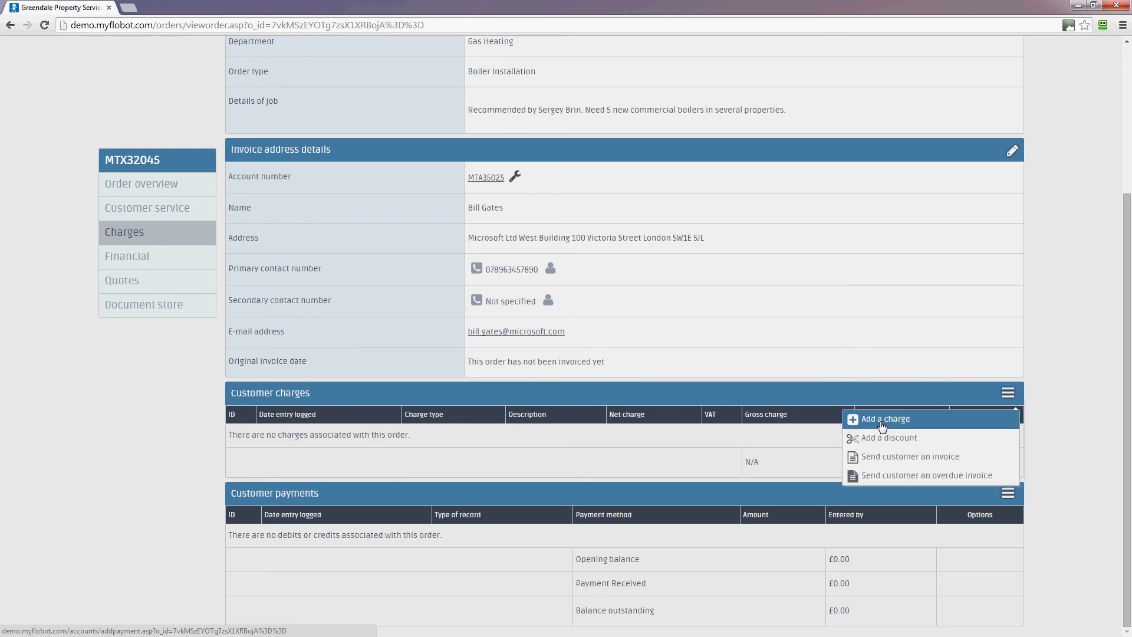
left_click(1006, 392)
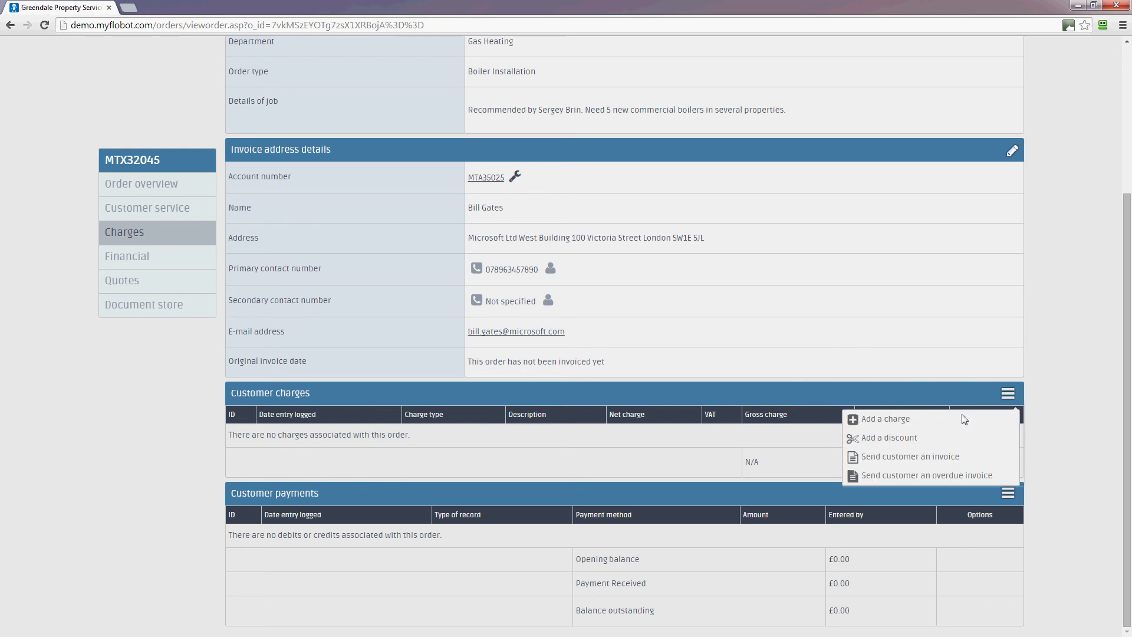
left_click(907, 420)
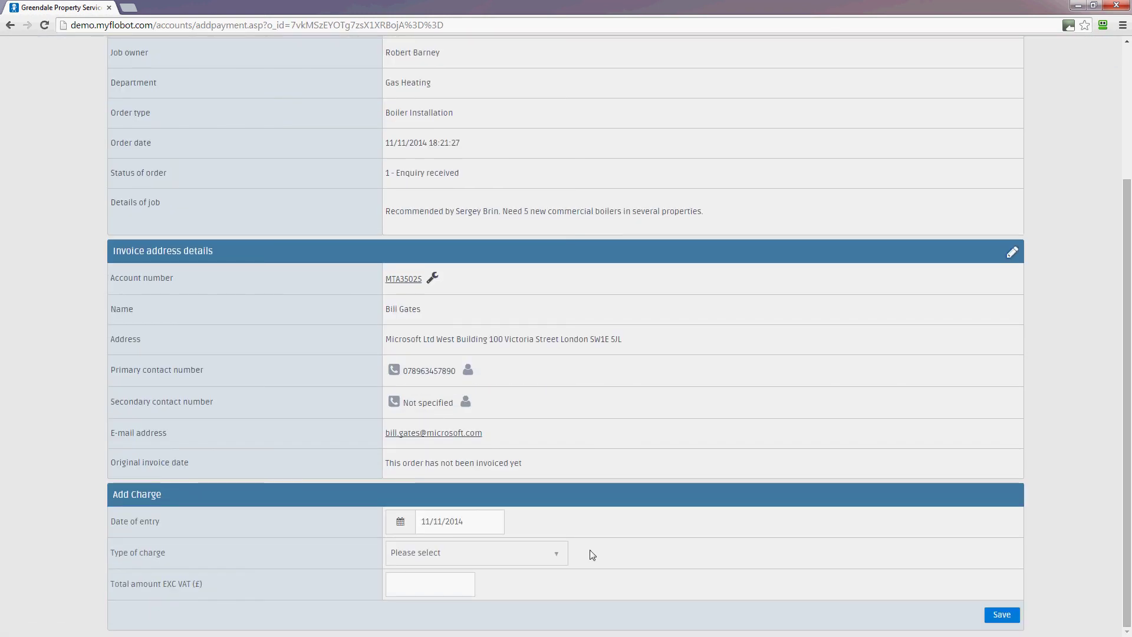
Add a Fixed Price charge of £600 excluding VAT to the order and save it.
left_click(489, 553)
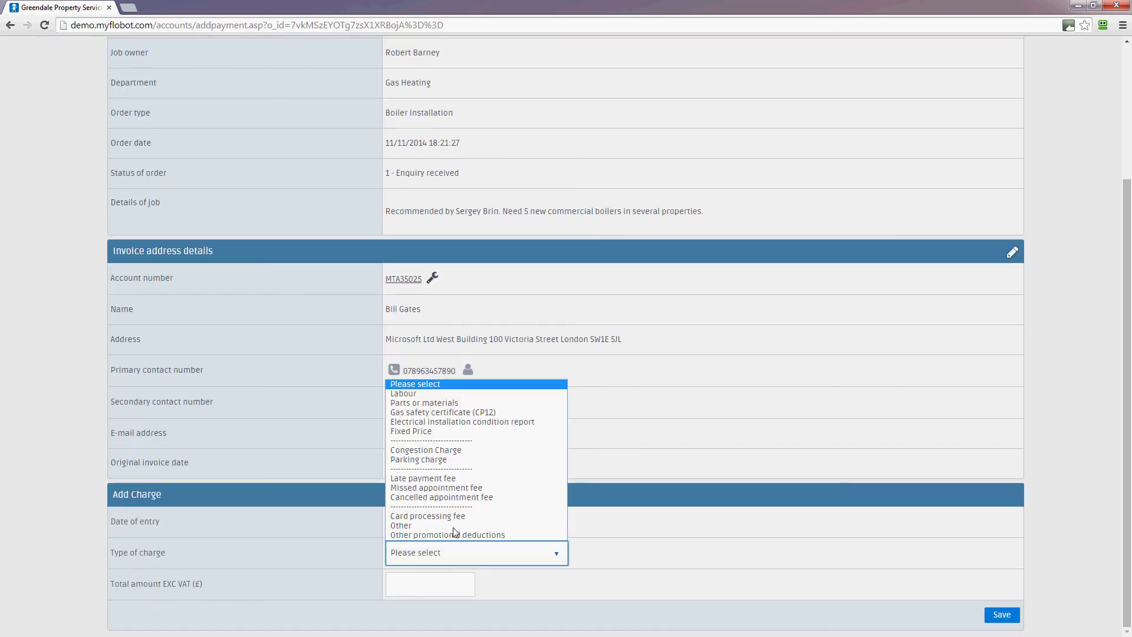
left_click(419, 434)
left_click(427, 589)
type("6")
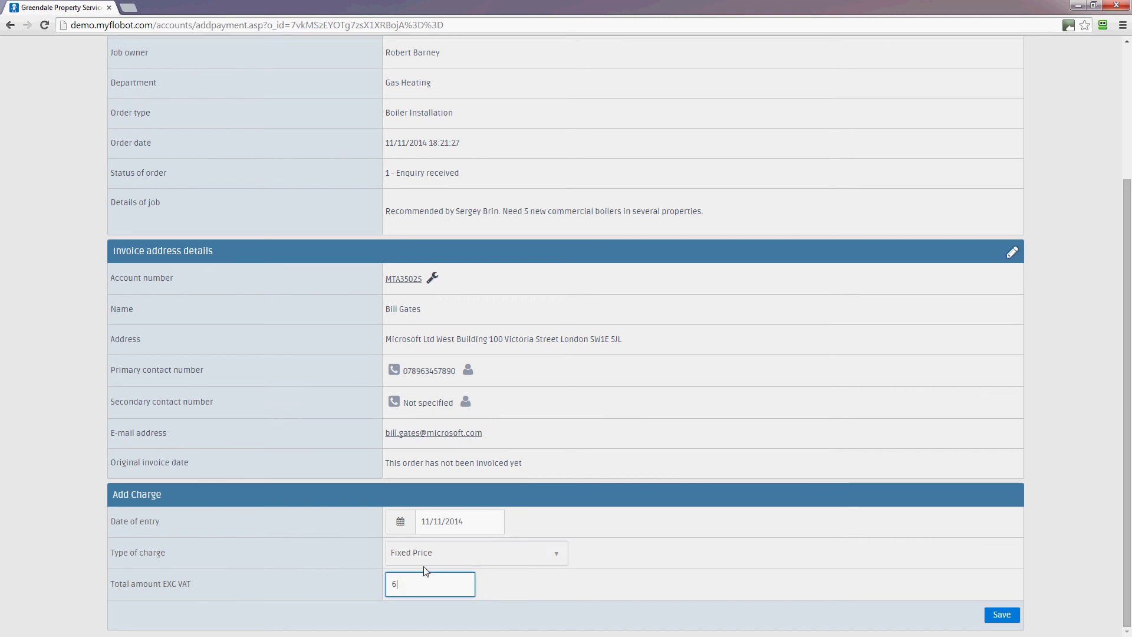
type("00")
left_click(451, 555)
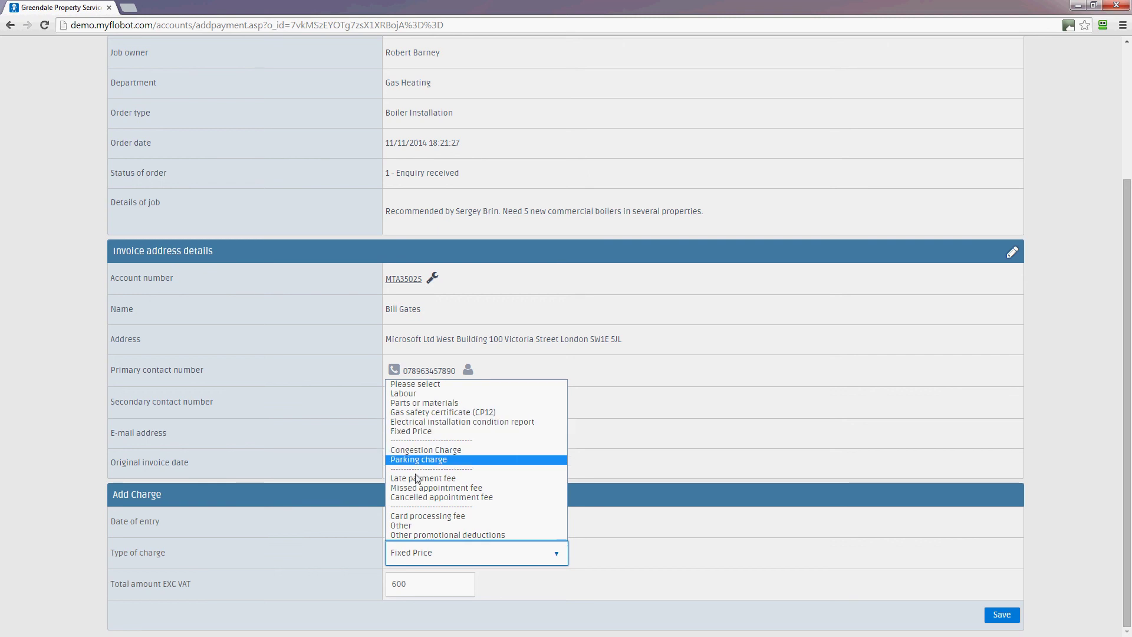
left_click(403, 431)
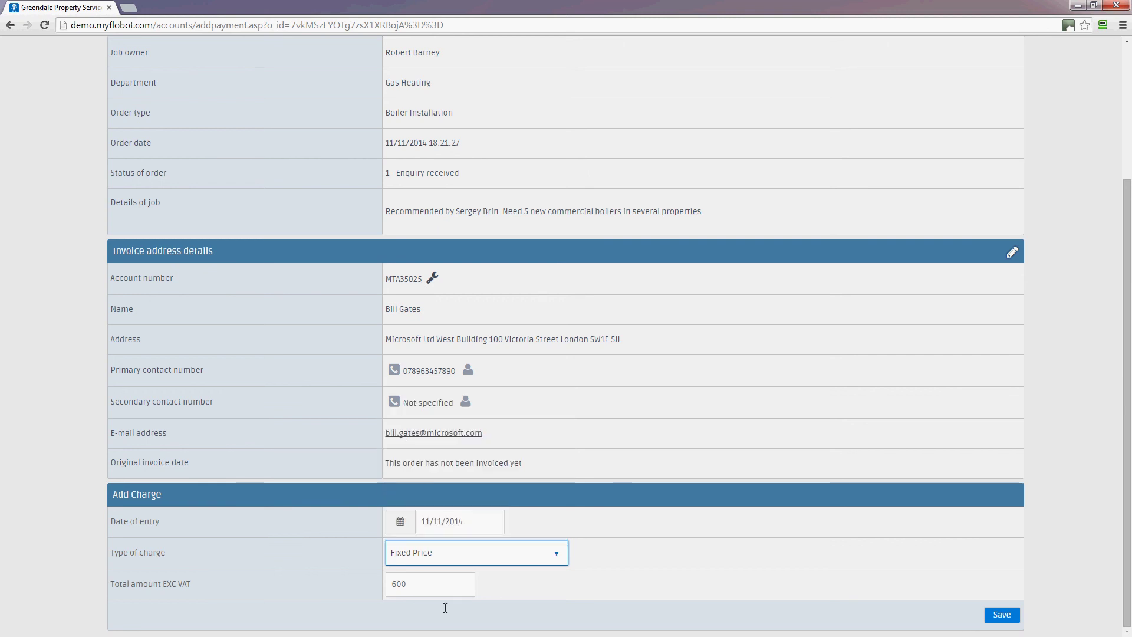
left_click(466, 590)
left_click(1005, 614)
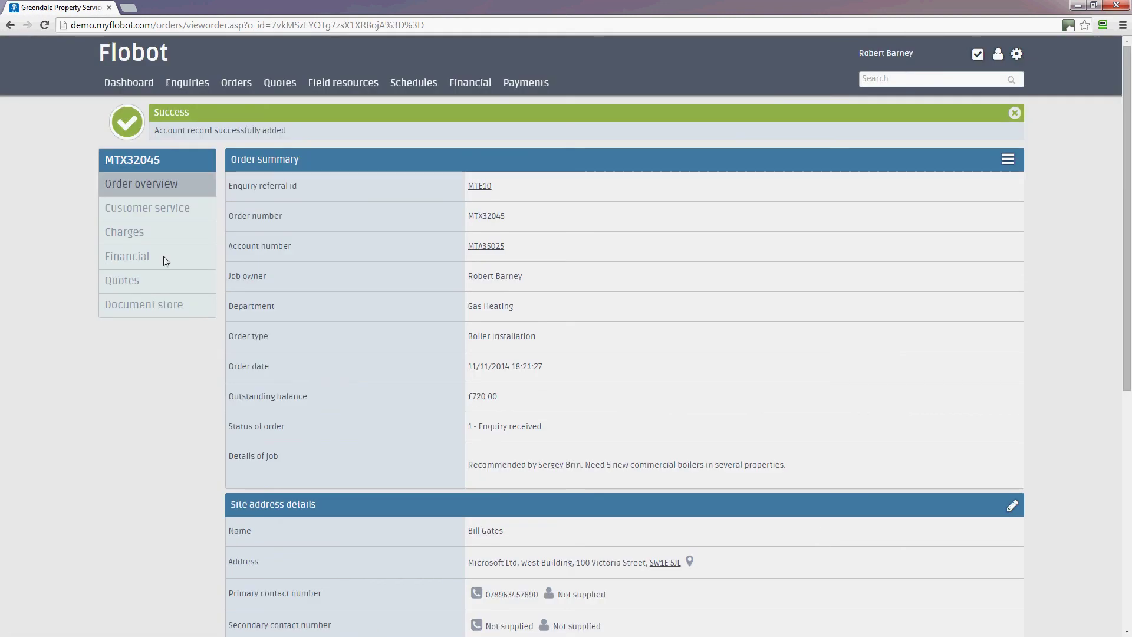
Review the order's customer charges and payments, checking the new charge's net, VAT and gross amounts and the outstanding balance.
left_click(124, 233)
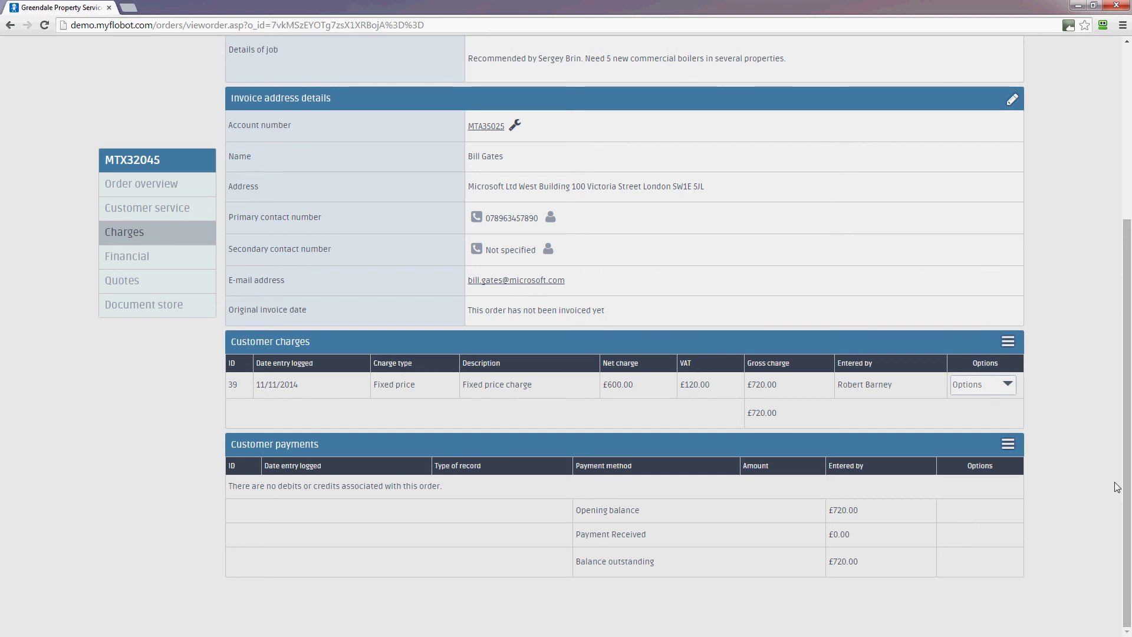
scroll(1070, 487, "up", 5)
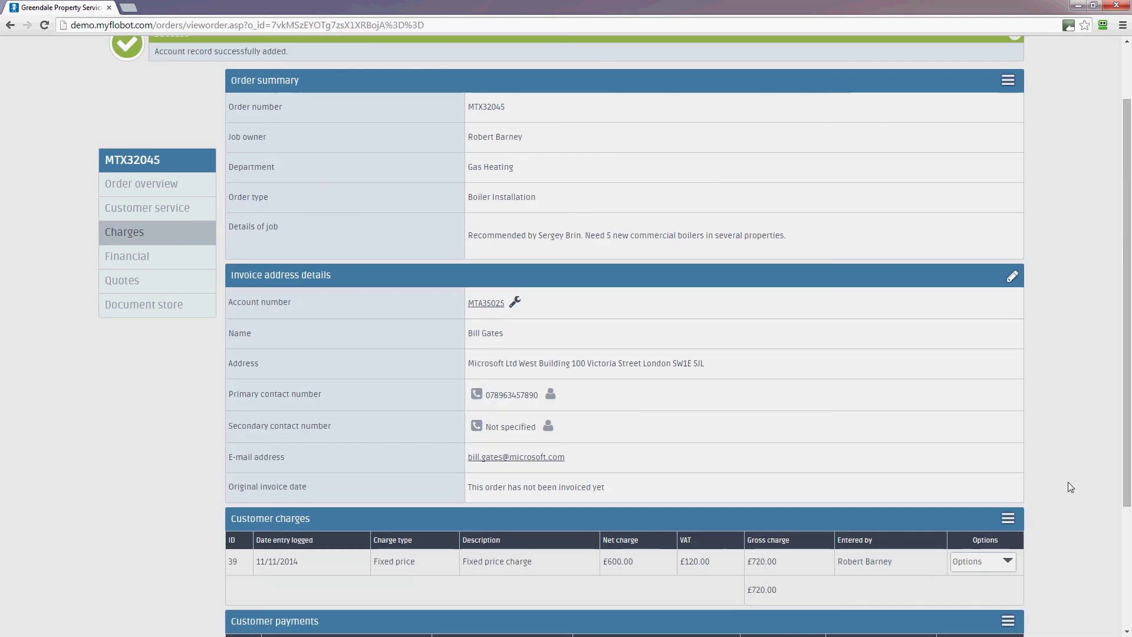
scroll(1069, 487, "down", 5)
scroll(1068, 486, "up", 3)
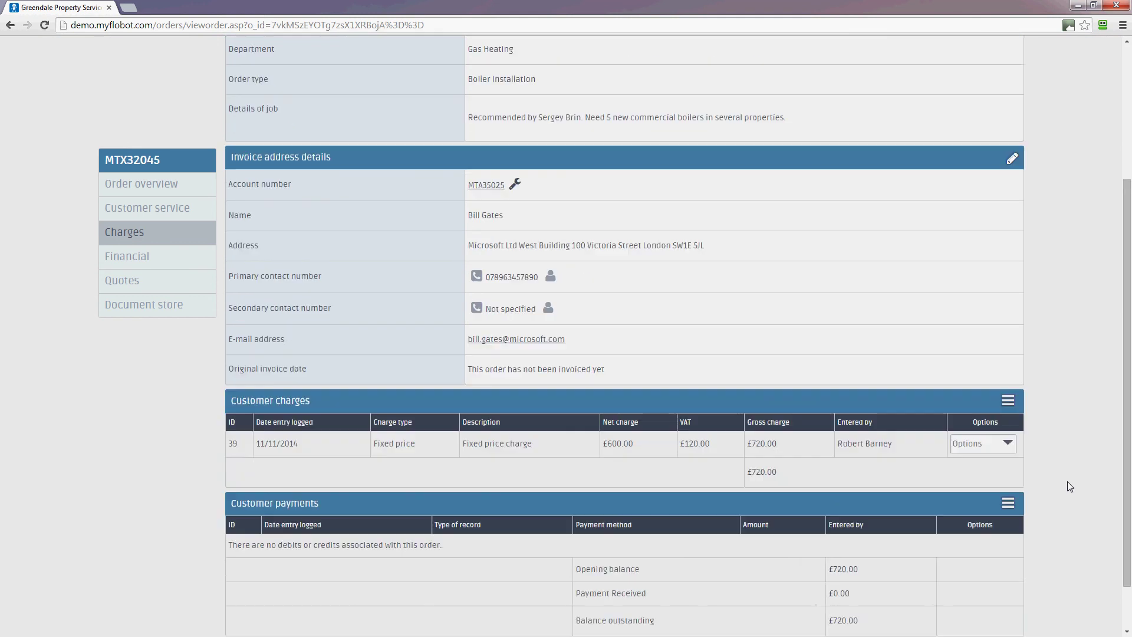
scroll(1082, 344, "down", 2)
scroll(1082, 343, "up", 2)
scroll(1082, 344, "down", 3)
scroll(1082, 344, "up", 2)
scroll(1082, 348, "up", 1)
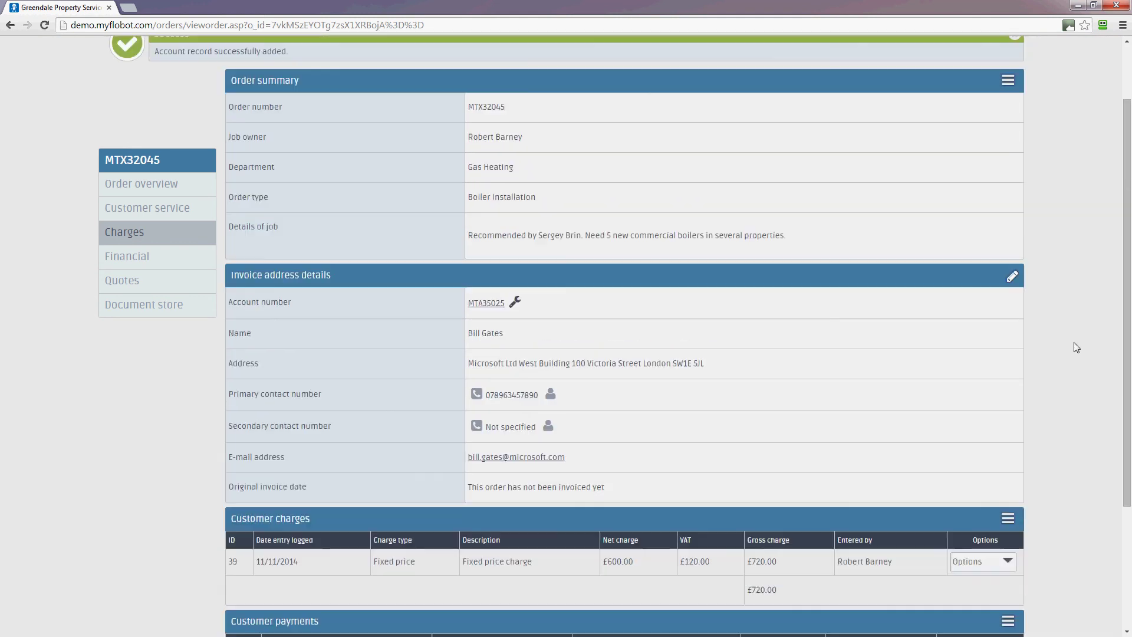
Examine the order's financial section, covering FTM payments, costs and the gross profit so far.
left_click(116, 263)
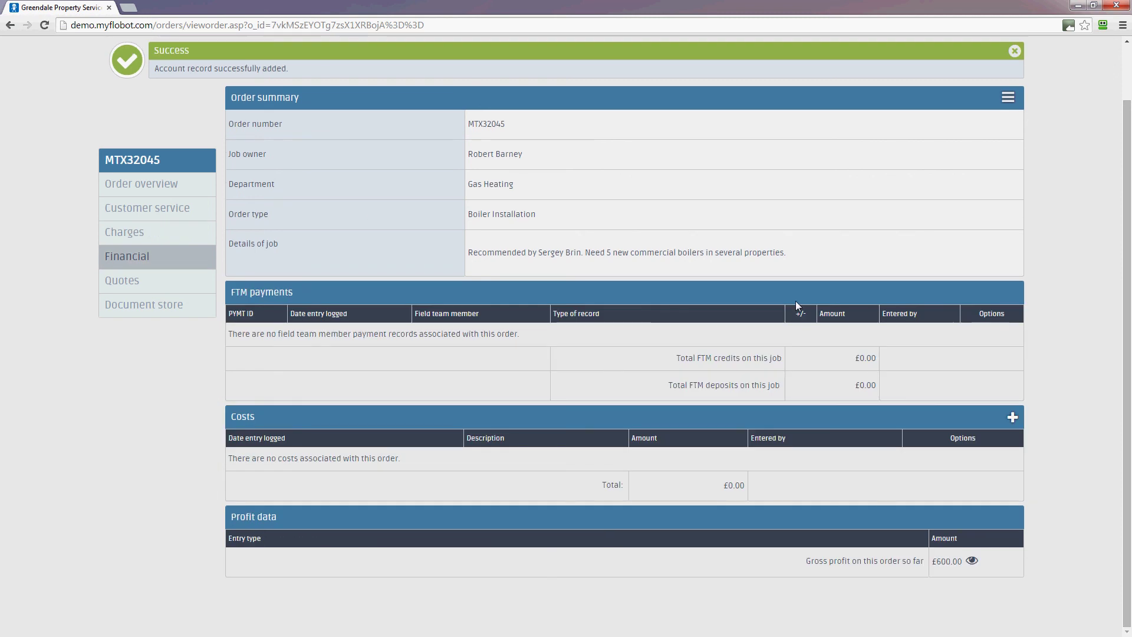
scroll(1059, 343, "up", 1)
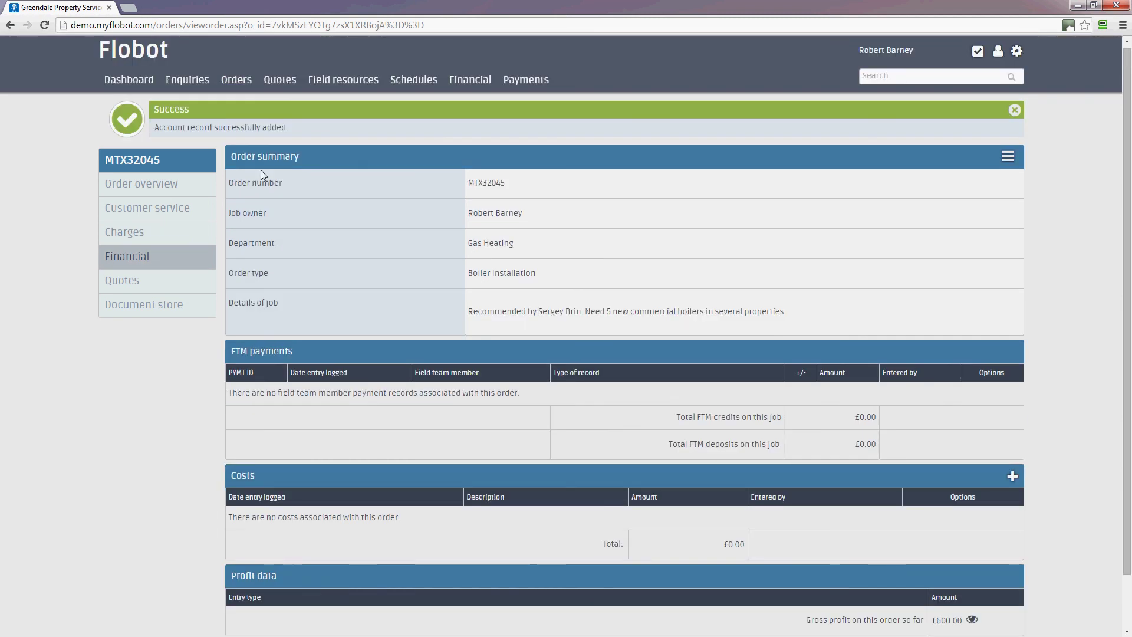
scroll(1096, 318, "down", 1)
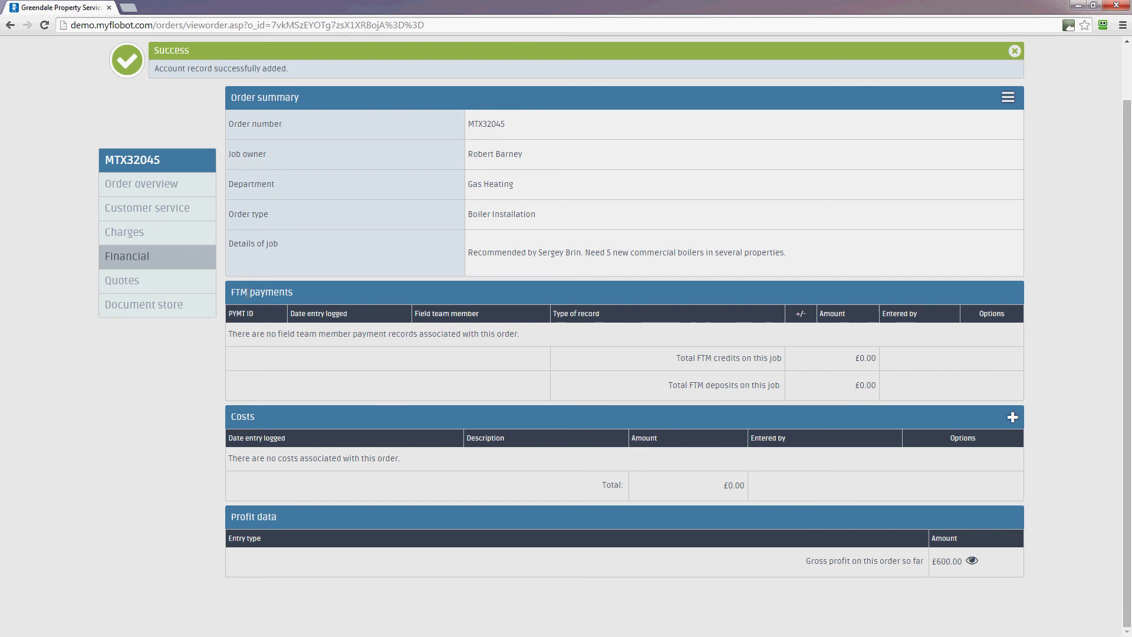
double_click(243, 293)
left_click_drag(311, 293, 251, 293)
left_click_drag(233, 293, 301, 295)
left_click(390, 293)
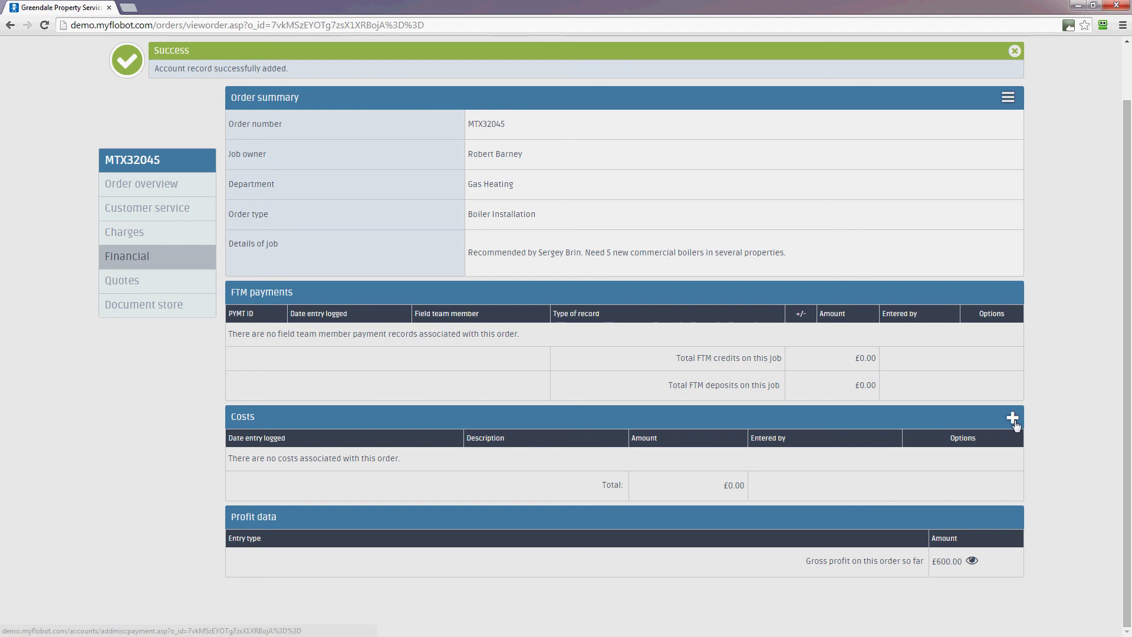
double_click(960, 561)
left_click(1026, 550)
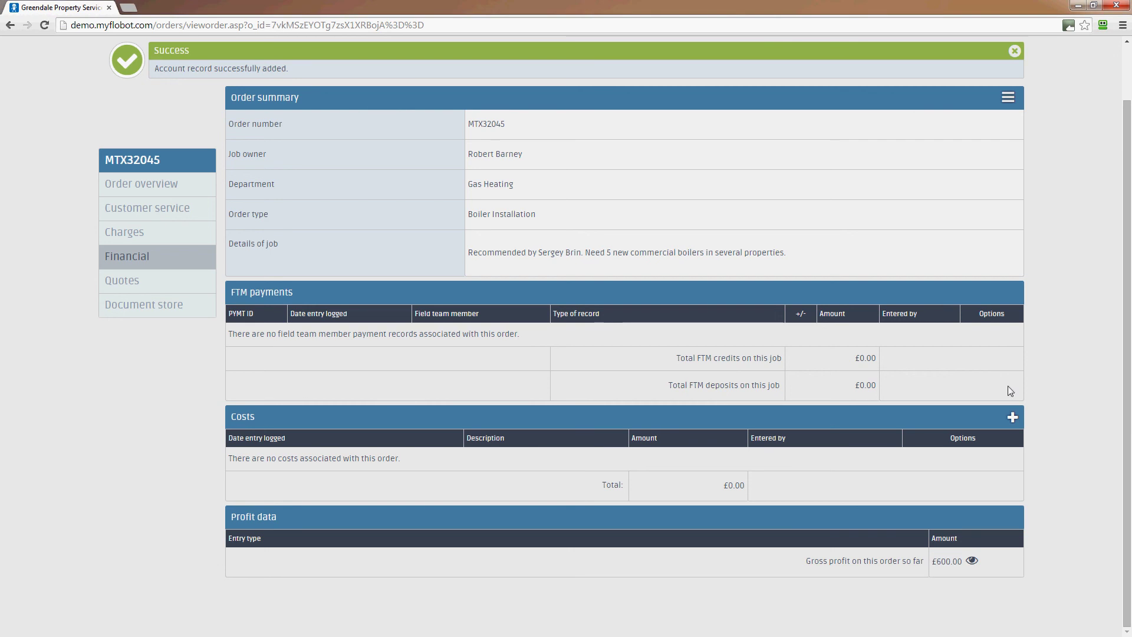
View the order's quotes, and look through the document store's jobsheets, documents and certificates, note documents and service log.
left_click(147, 280)
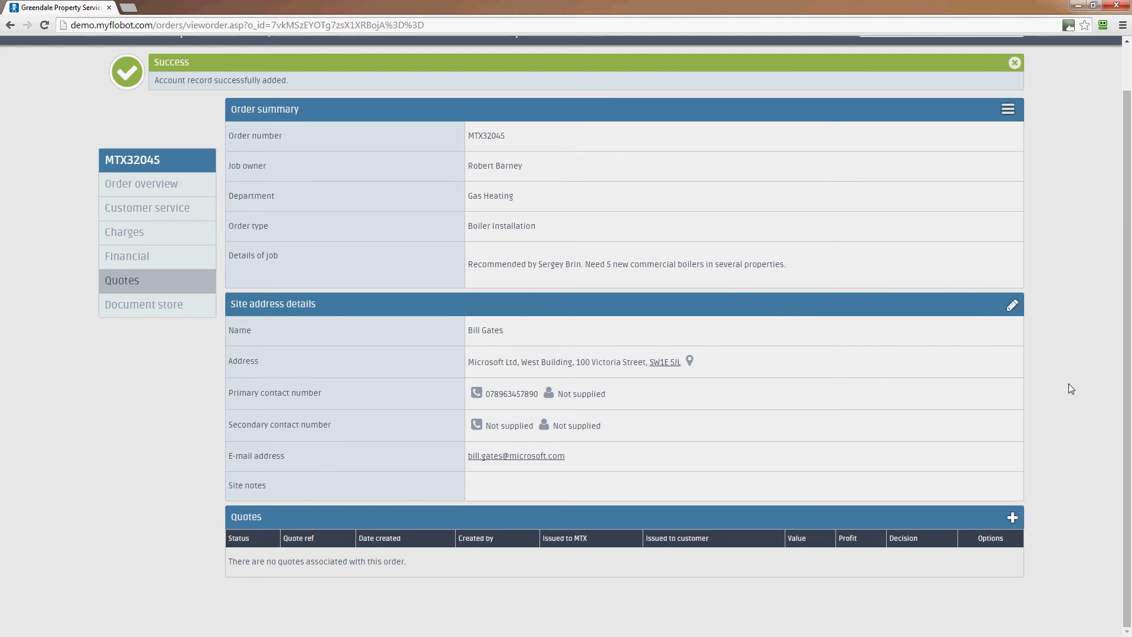
left_click(112, 305)
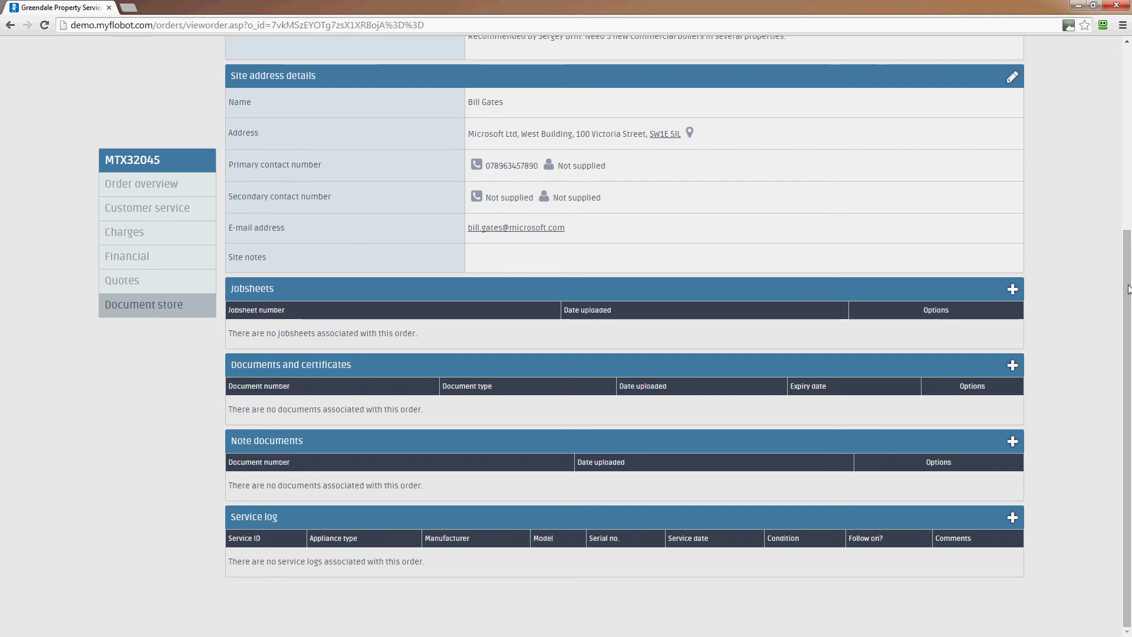
left_click_drag(1128, 289, 1128, 70)
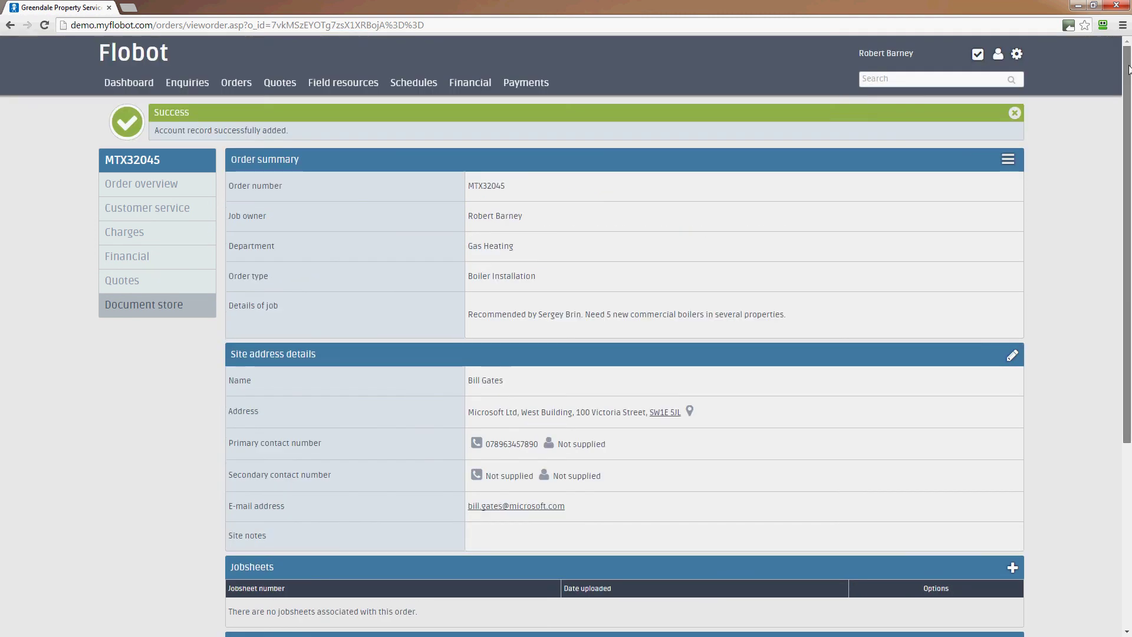
scroll(971, 284, "down", 5)
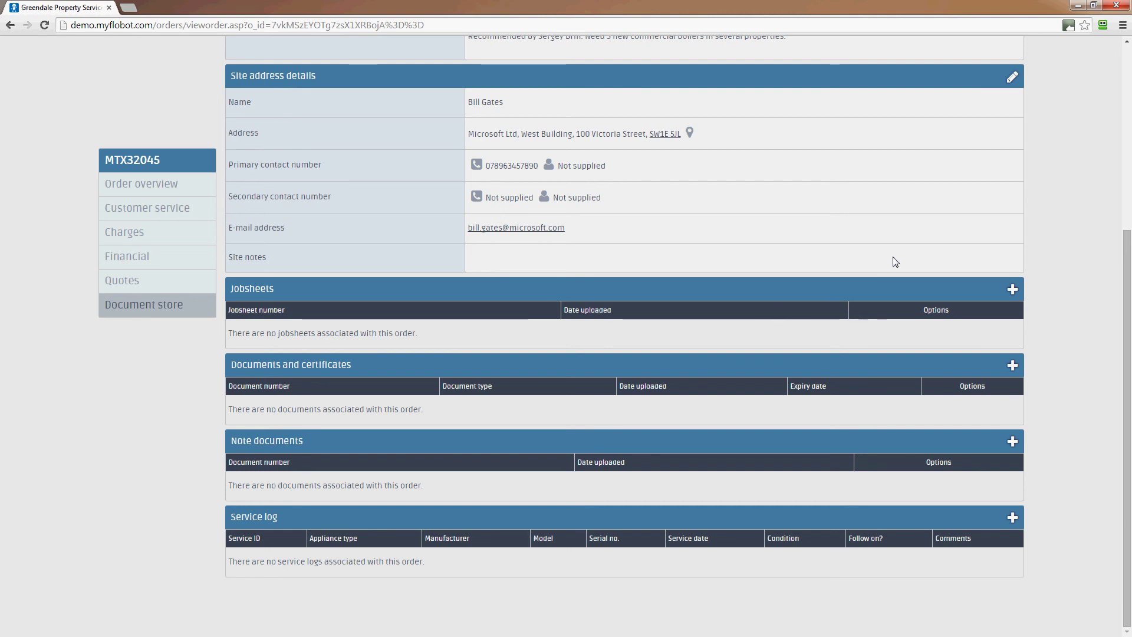
scroll(896, 261, "up", 5)
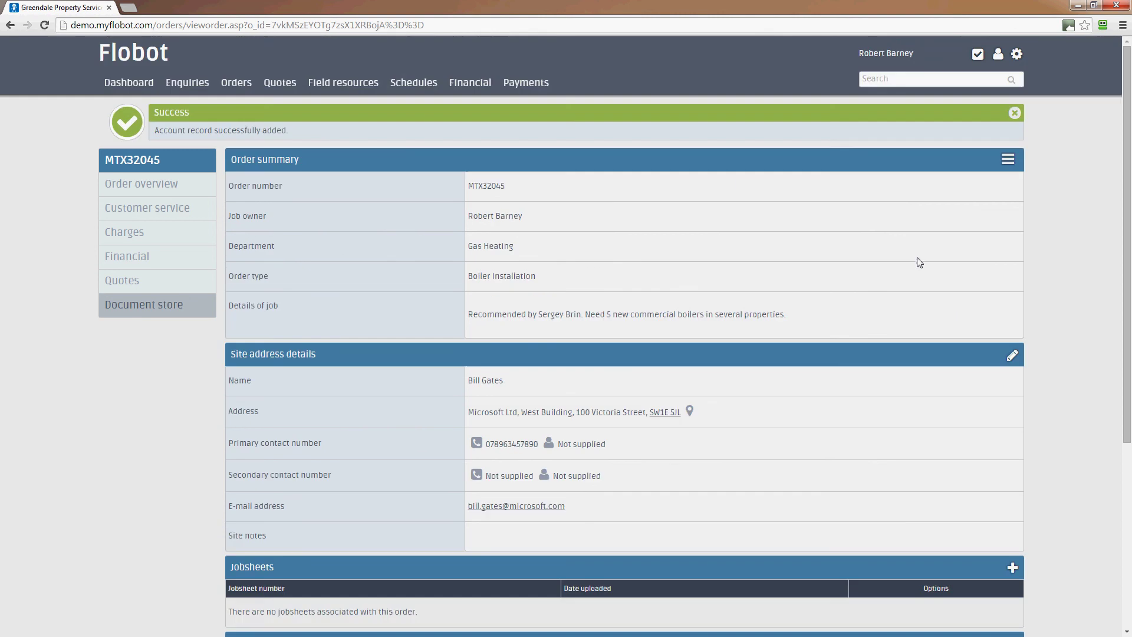